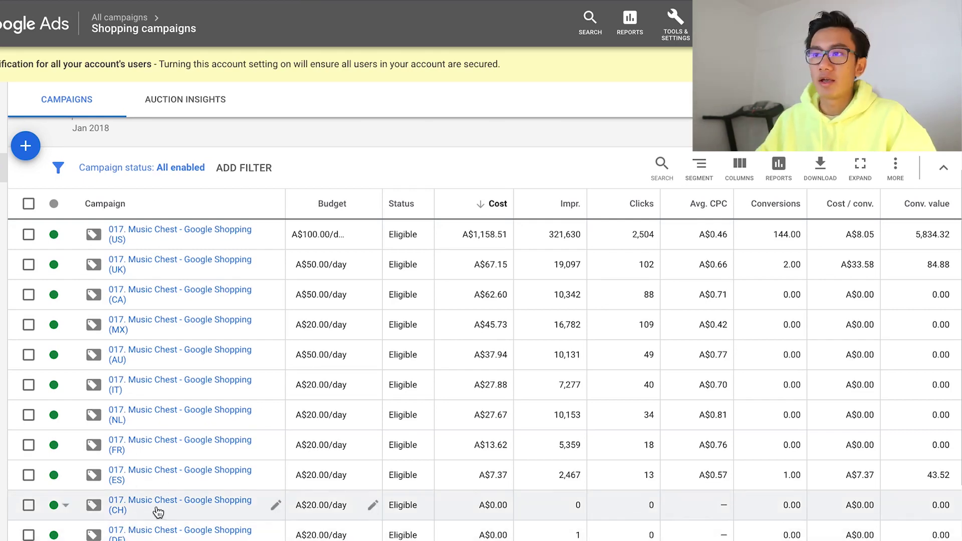
Raise the US campaign's daily budget to A$200.
scroll(135, 514, down, 1)
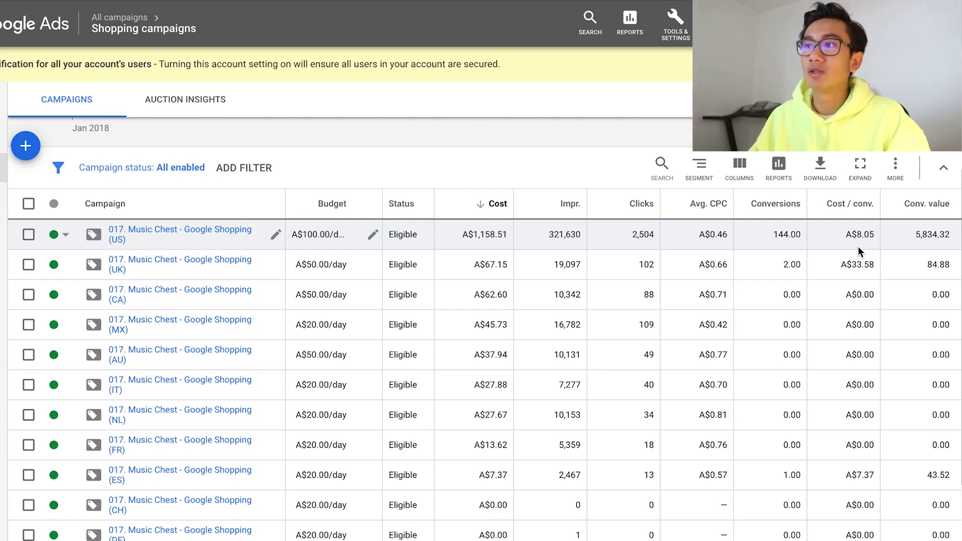
scroll(858, 247, up, 1)
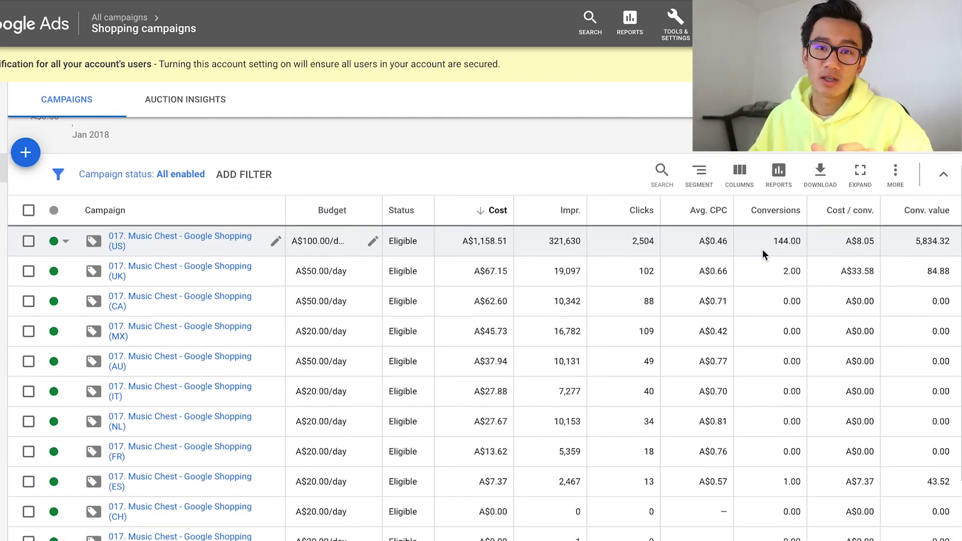
scroll(301, 249, up, 1)
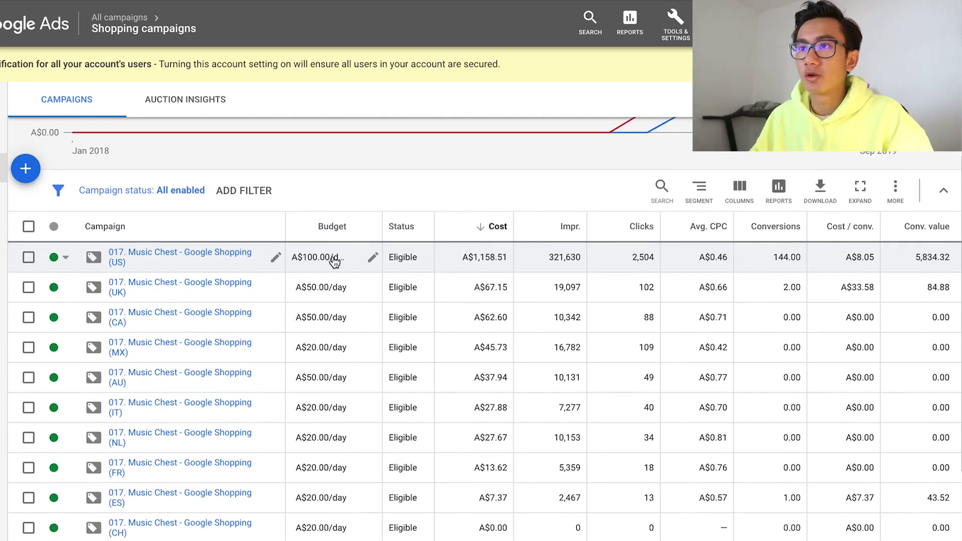
click(374, 258)
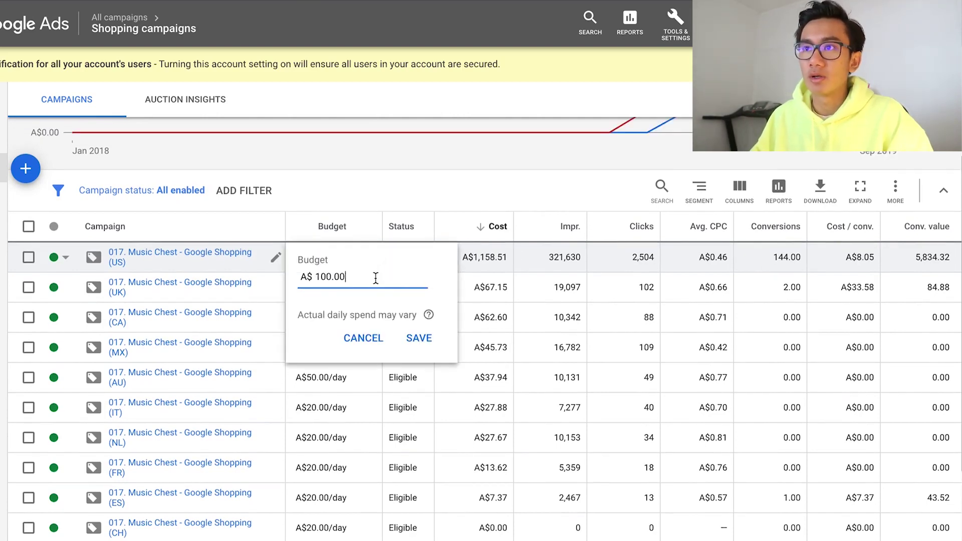
drag(376, 277, 185, 275)
text(20.)
text(0)
key(Return)
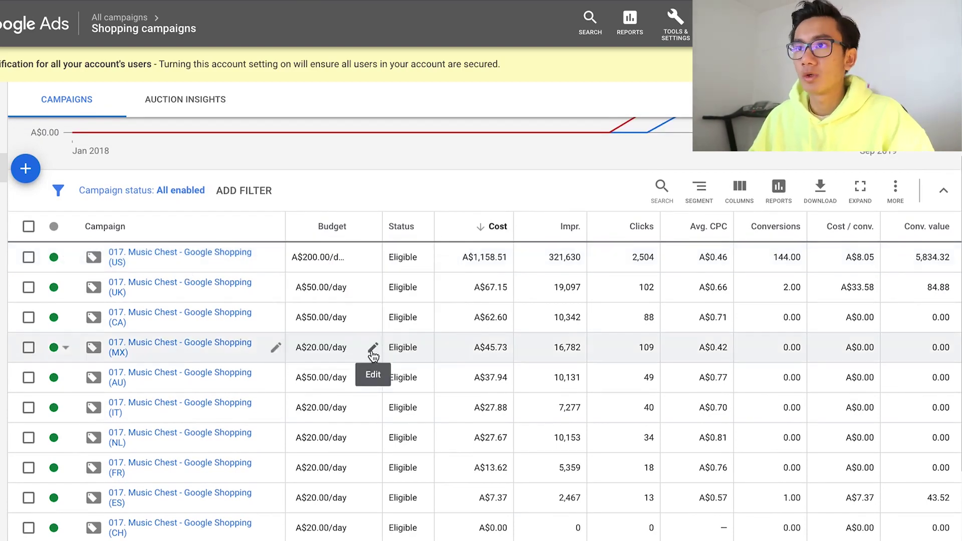
Set the MX and IT campaigns' daily budgets to A$50.
click(373, 348)
drag(368, 371, 109, 357)
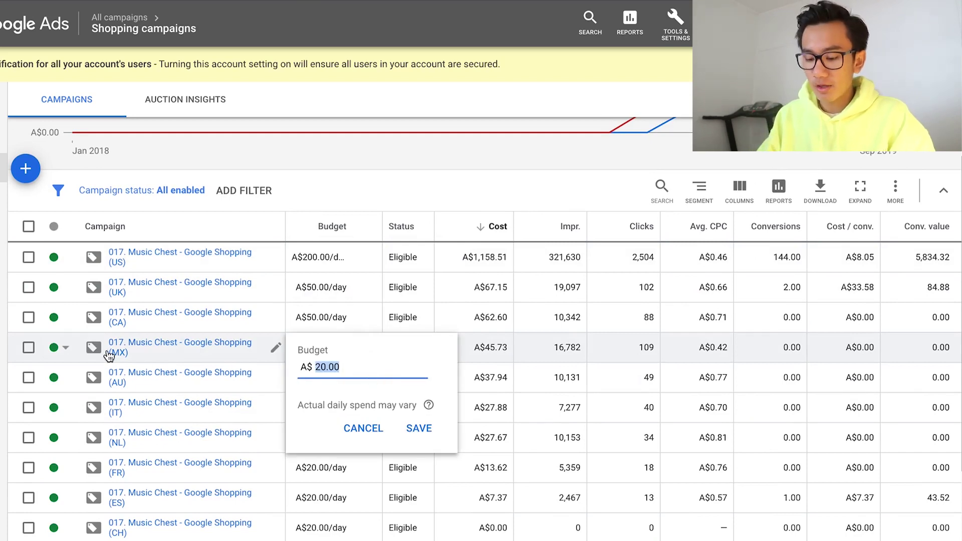
text(5)
click(402, 427)
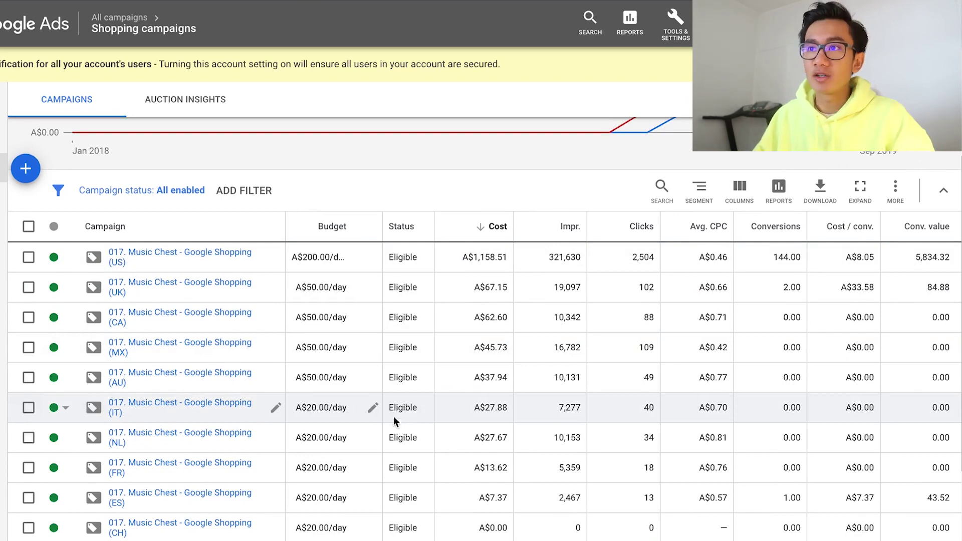
click(373, 412)
double_click(330, 427)
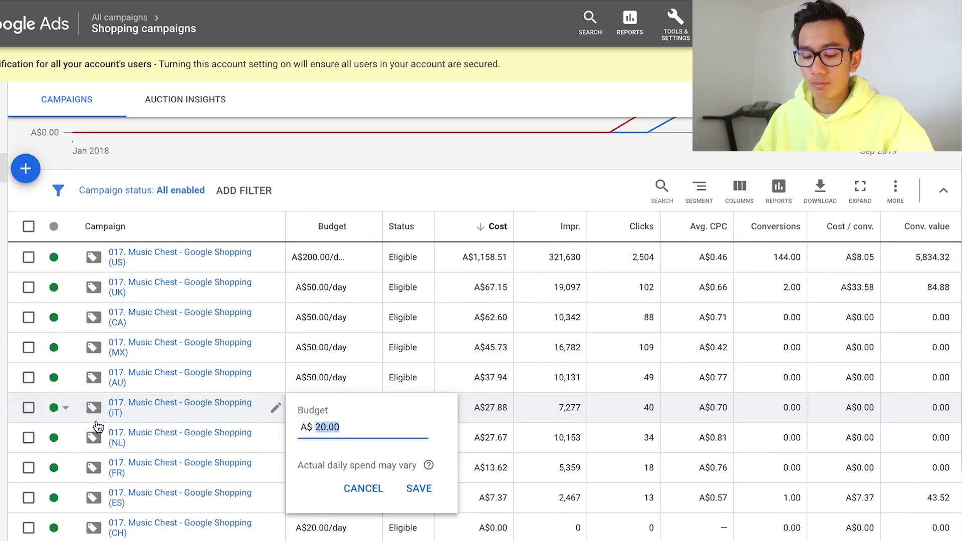
text(5)
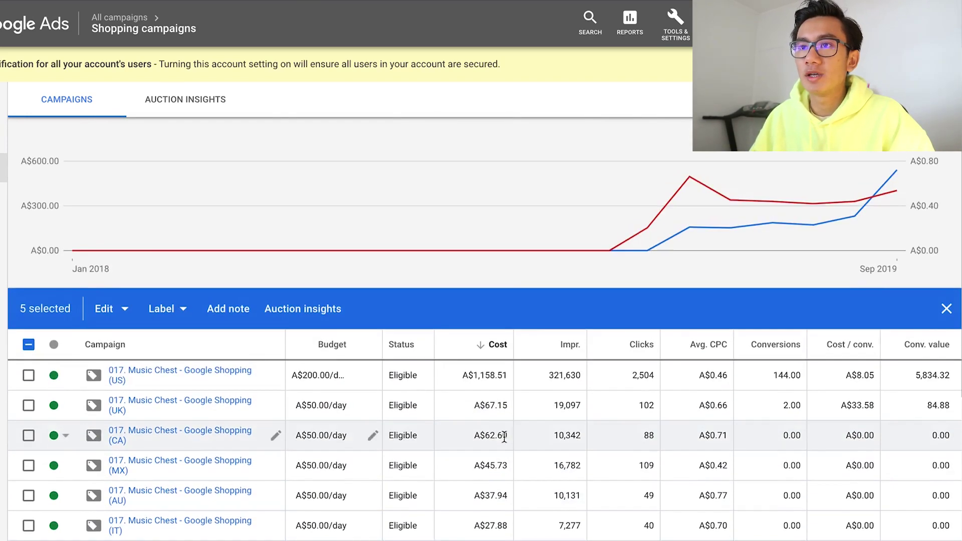
scroll(504, 437, down, 2)
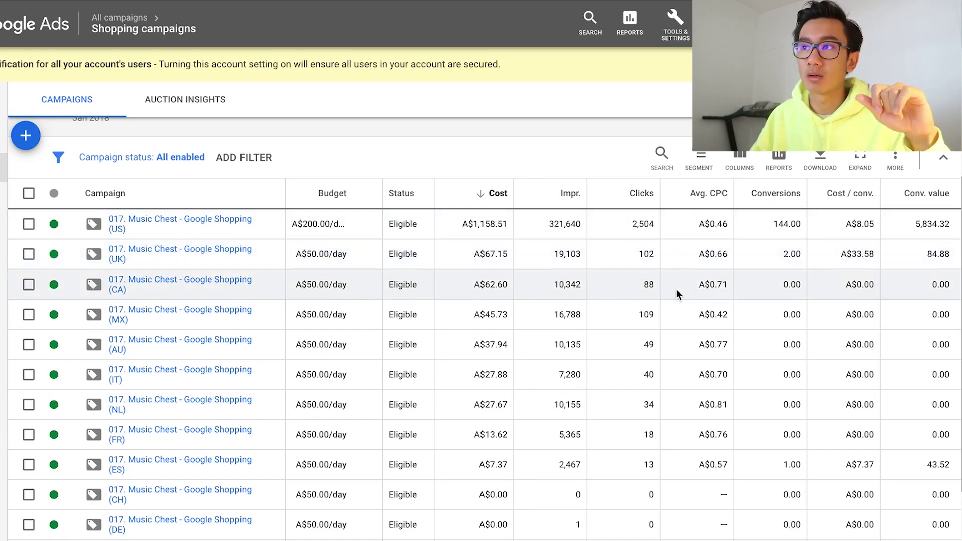
Open the UK campaign's Products list under Product groups to see each product's cost and max CPC.
click(204, 258)
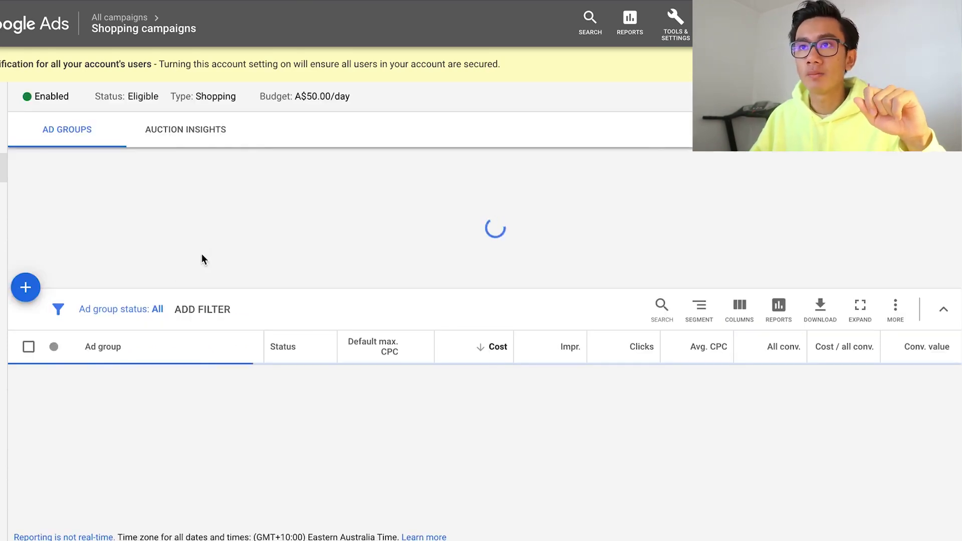
click(51, 157)
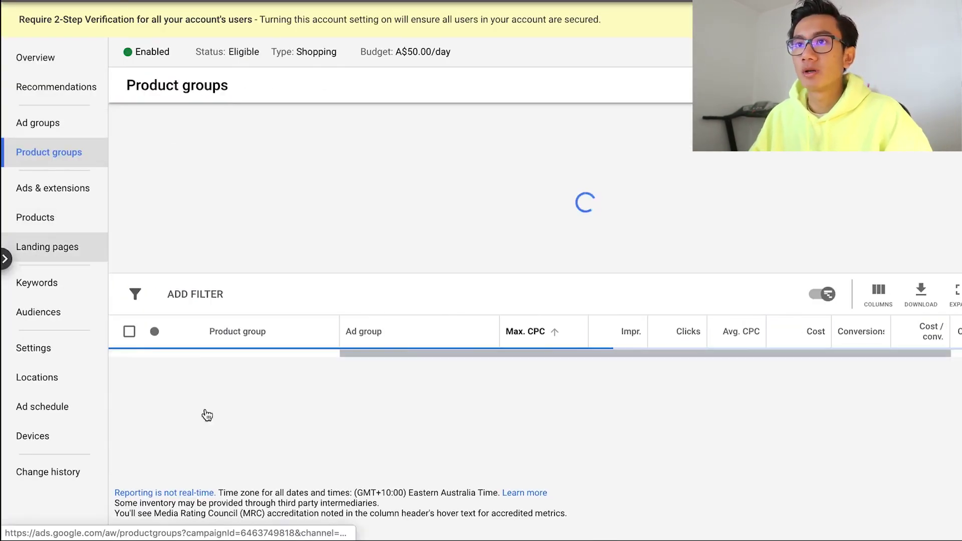
click(47, 215)
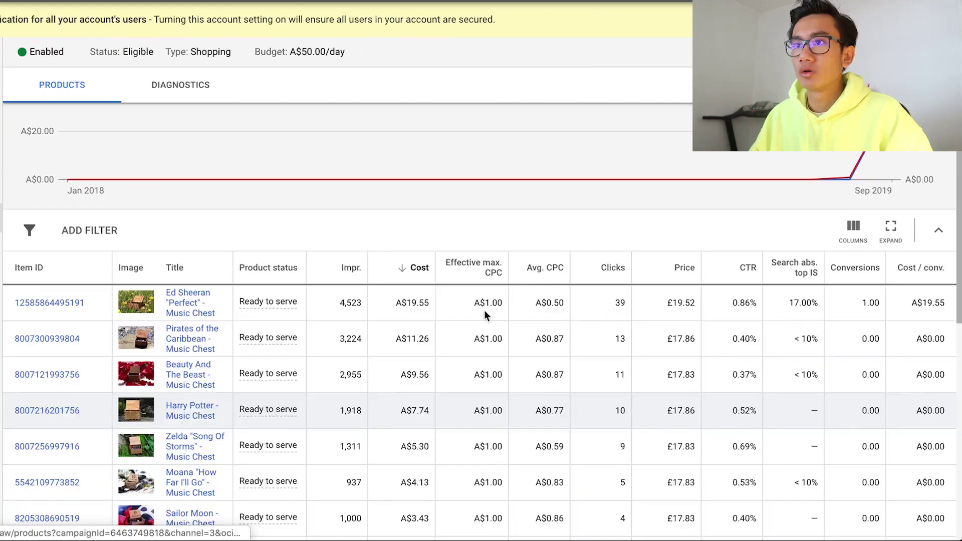
scroll(397, 357, down, 1)
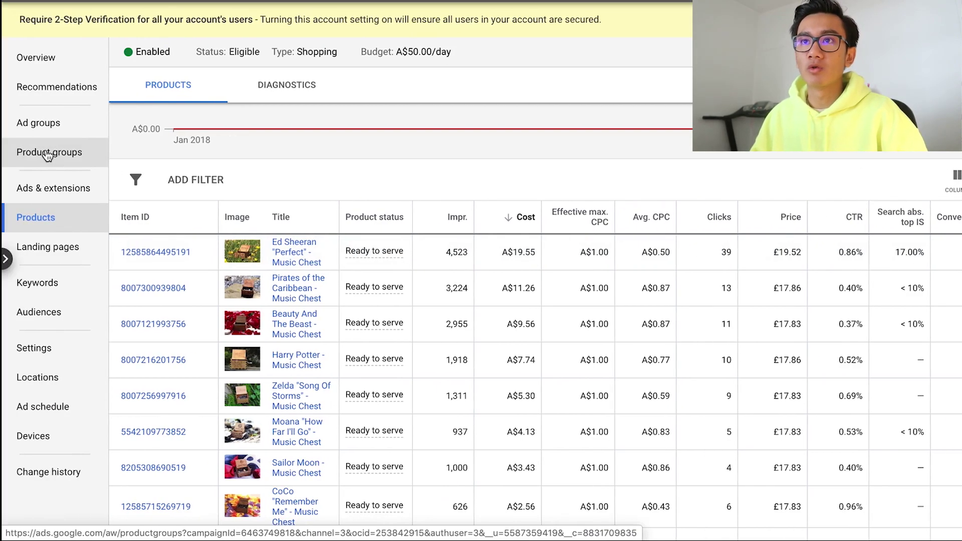
Subdivide the UK campaign's All products group by Item ID.
click(47, 155)
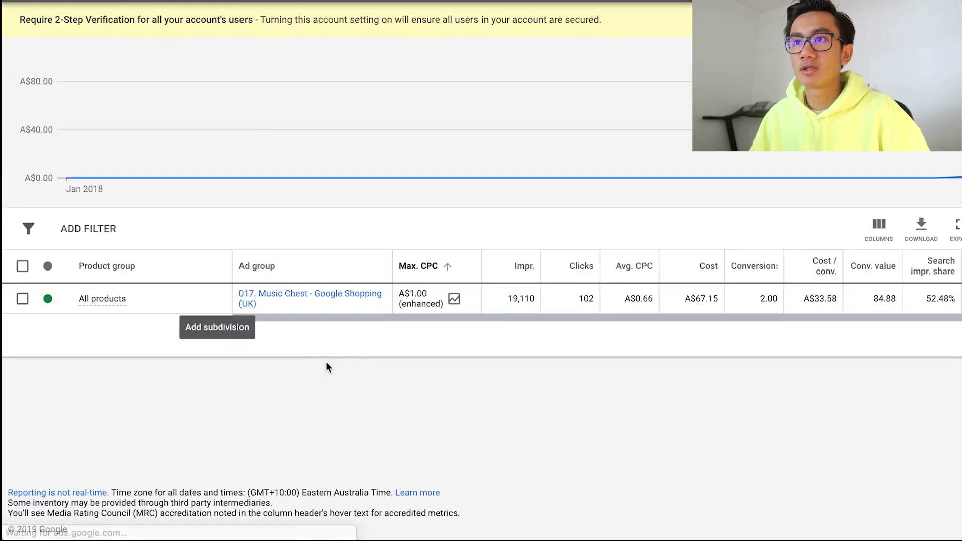
click(325, 364)
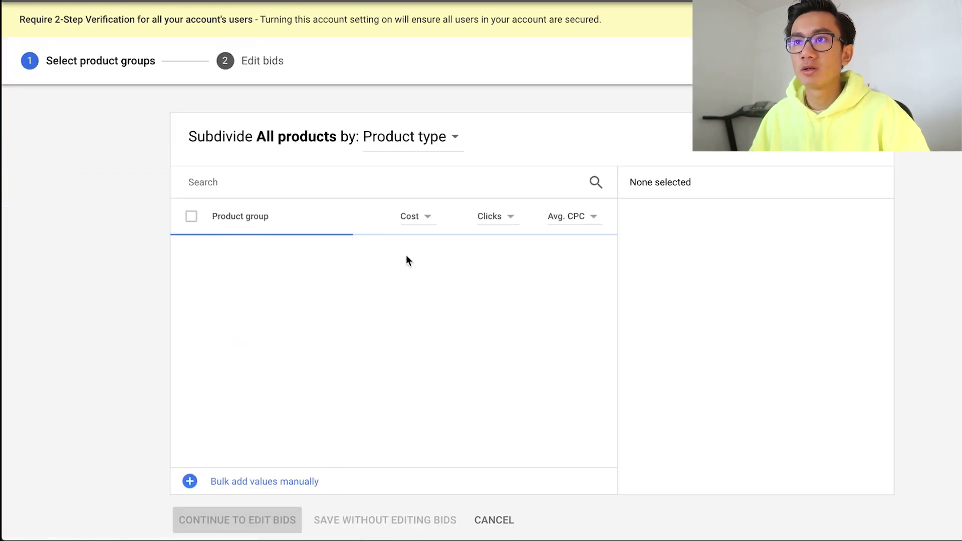
click(419, 139)
click(414, 194)
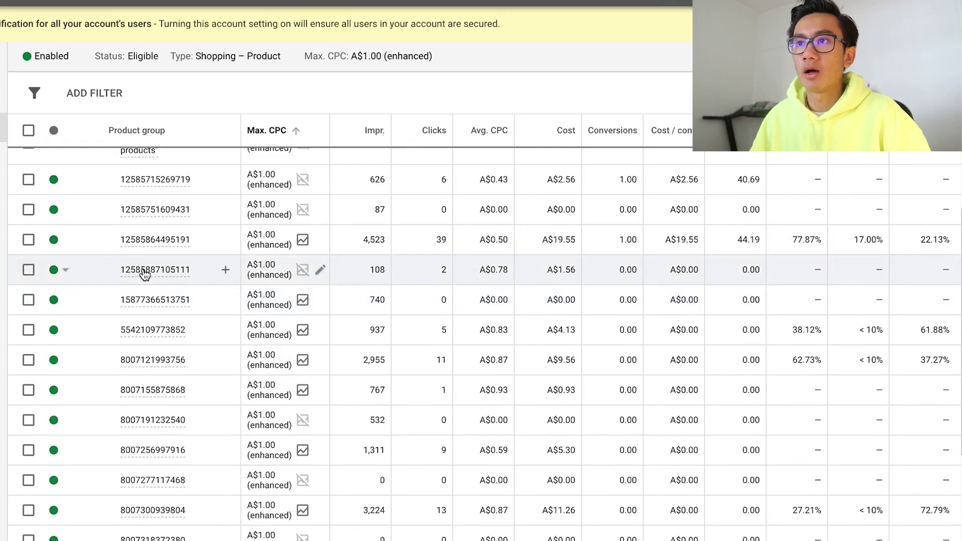
scroll(492, 232, up, 1)
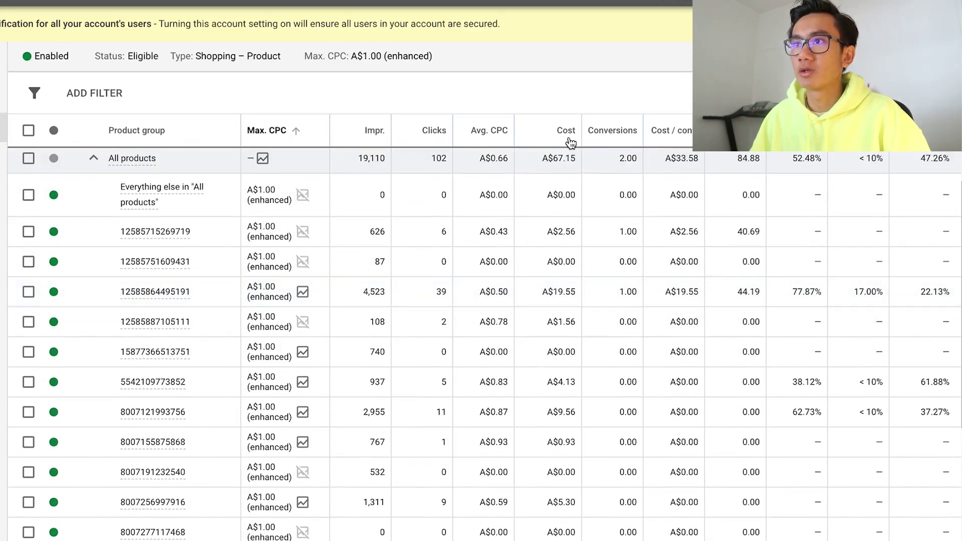
click(566, 141)
scroll(146, 275, up, 2)
mouse_move(148, 277)
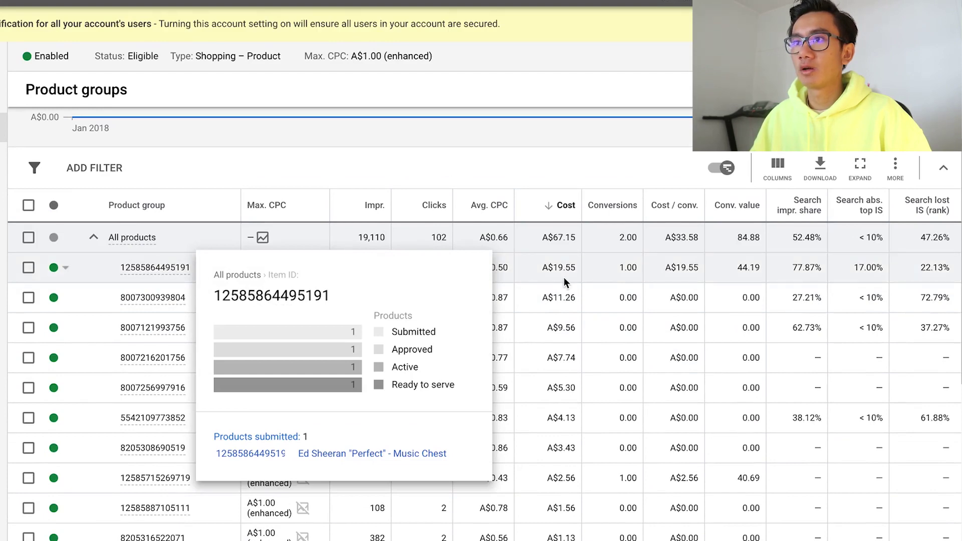
click(321, 274)
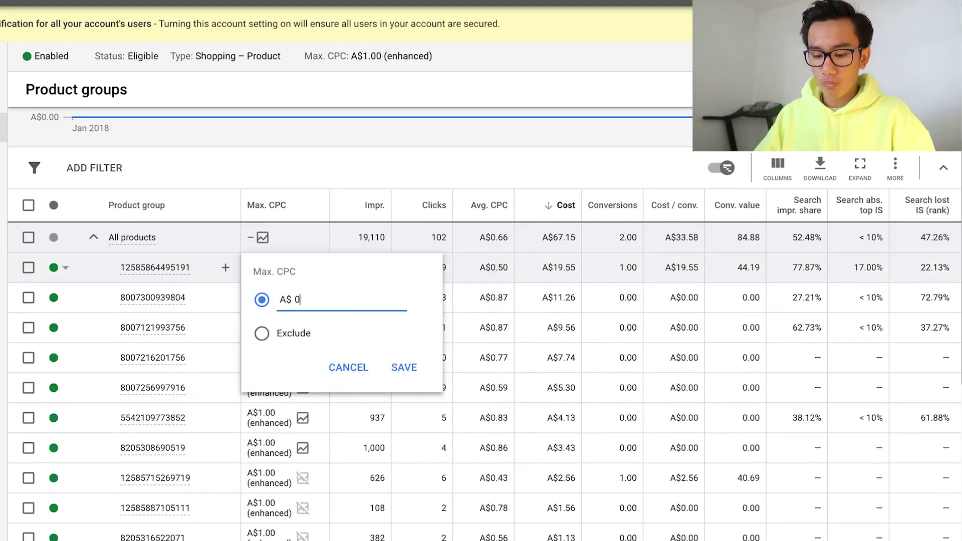
click(420, 375)
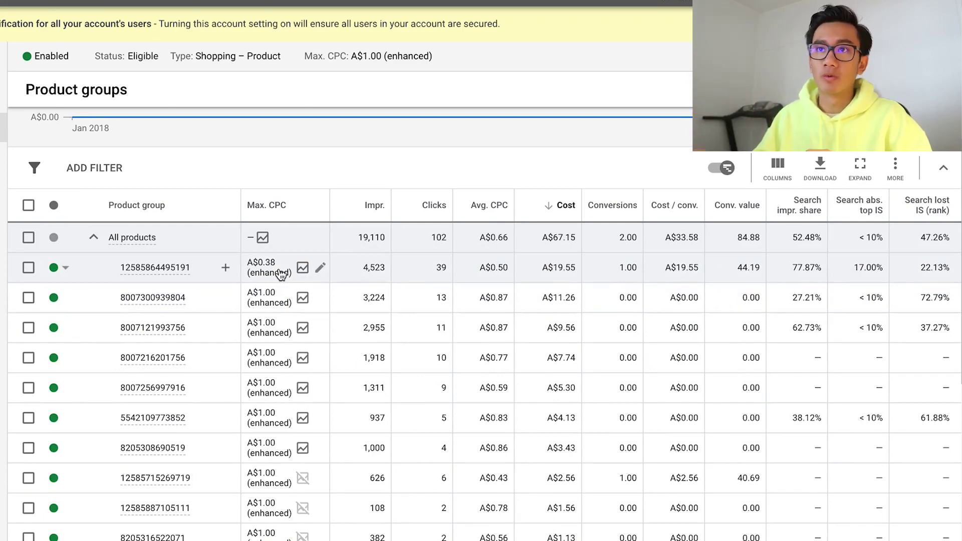
Check the Products list shows the Ed Sheeran "Perfect" Music Chest at A$0.38 effective max CPC.
click(45, 193)
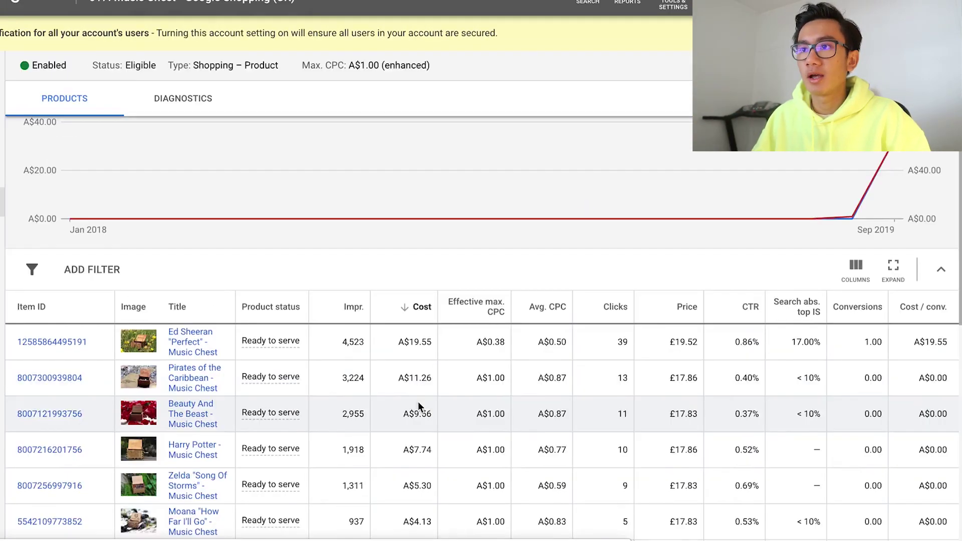
scroll(418, 402, down, 1)
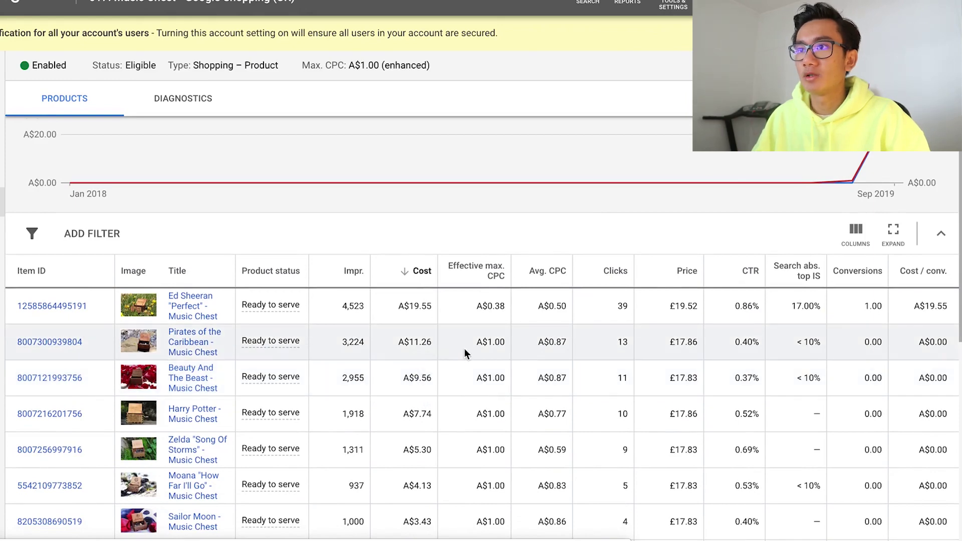
scroll(601, 346, down, 1)
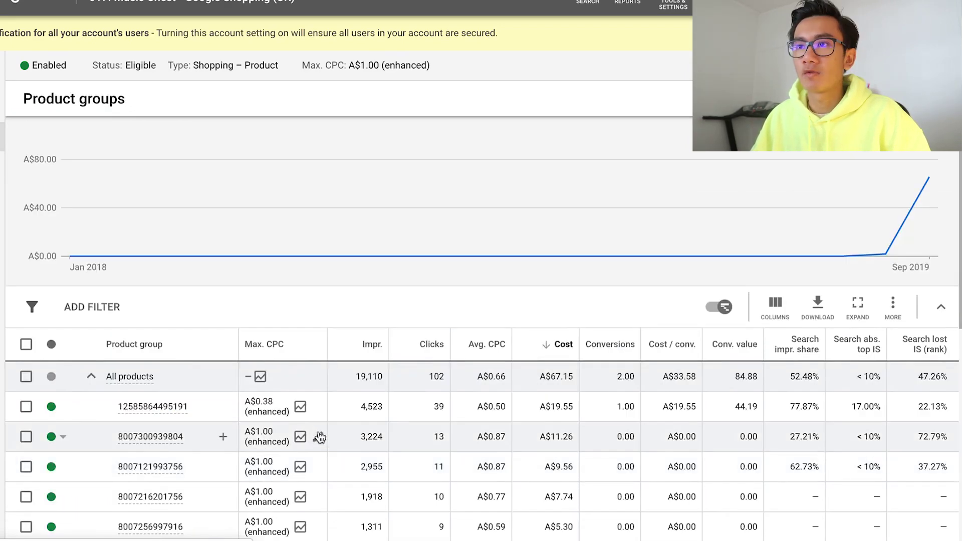
click(318, 435)
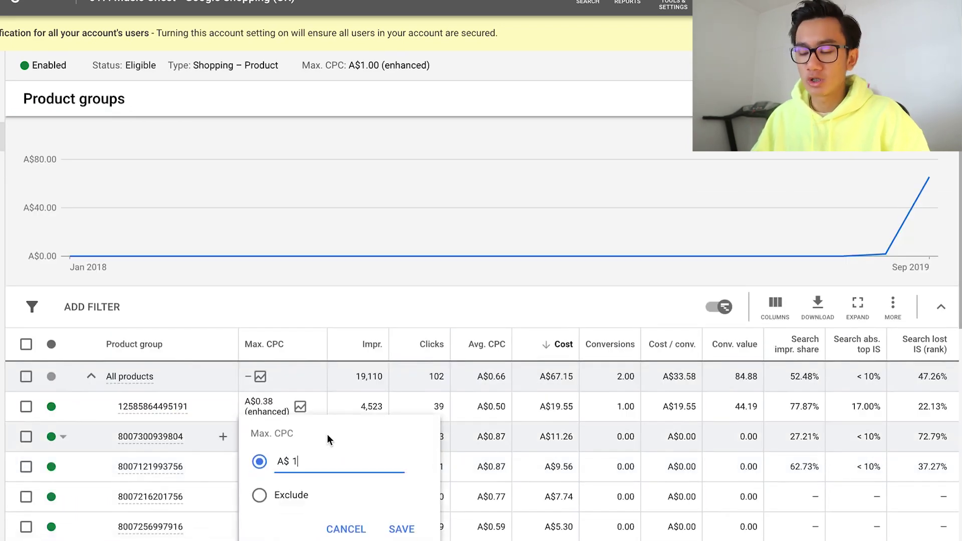
key(BackSpace)
text(0.8)
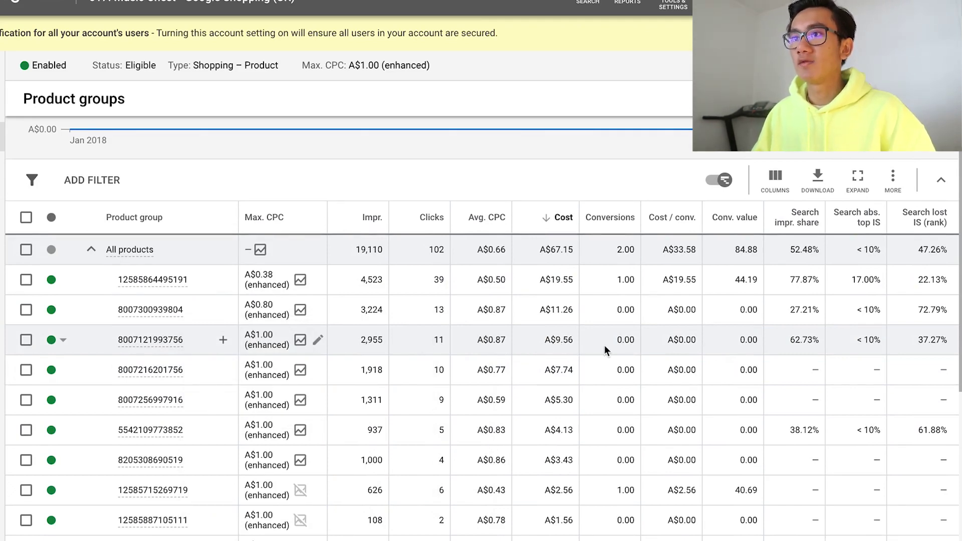
click(317, 341)
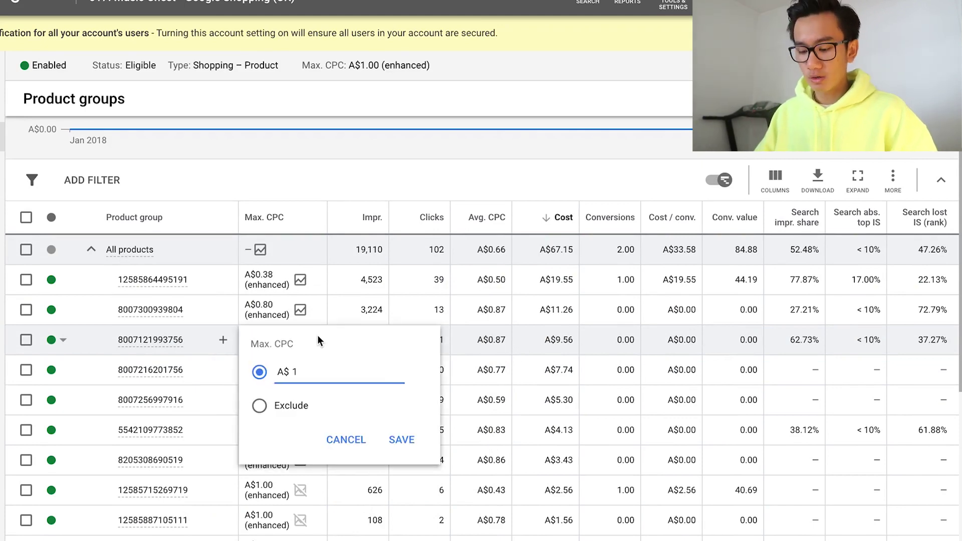
text(0.8)
click(401, 440)
mouse_move(156, 377)
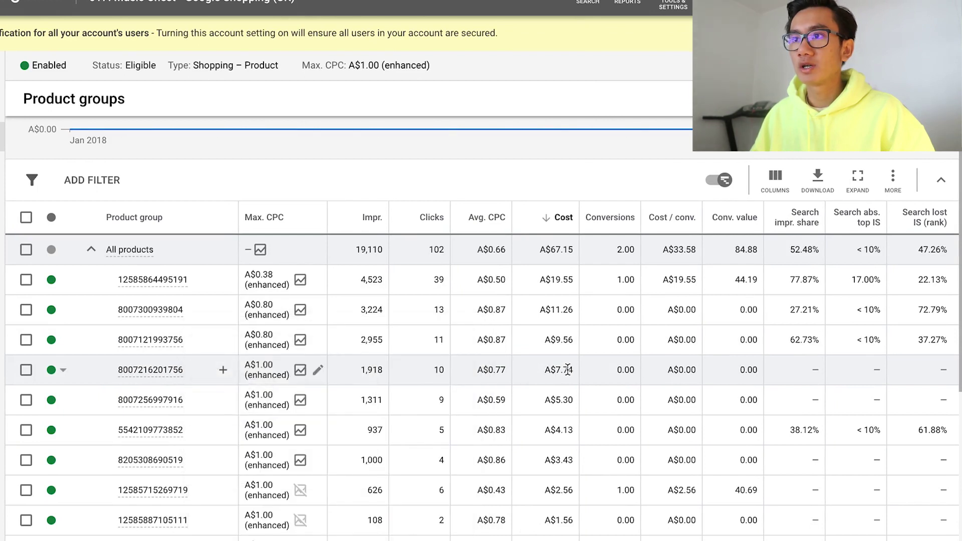
click(323, 375)
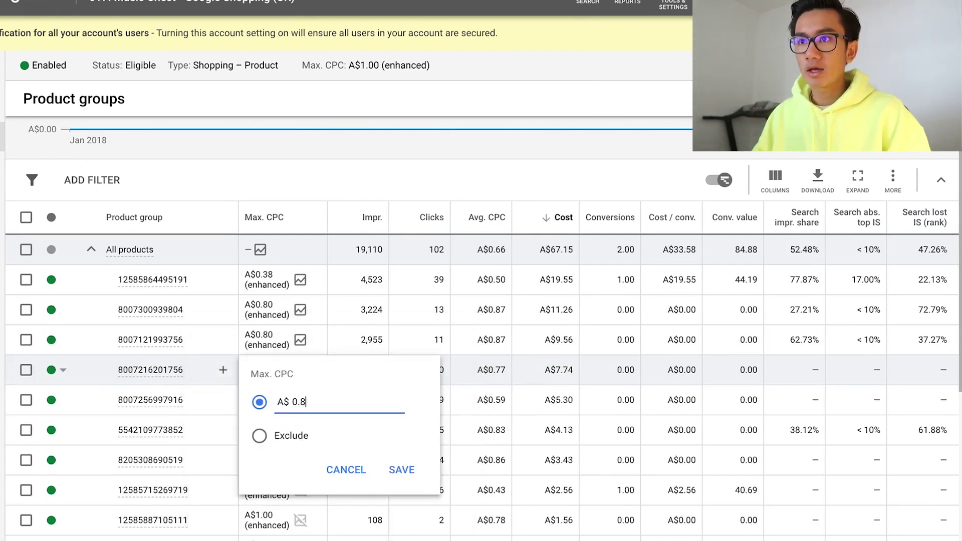
click(402, 469)
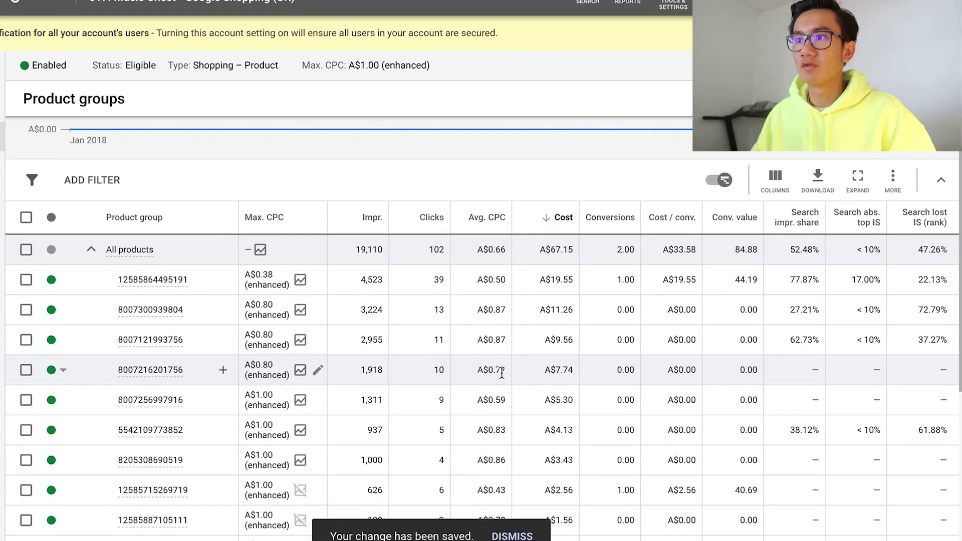
scroll(501, 381, down, 2)
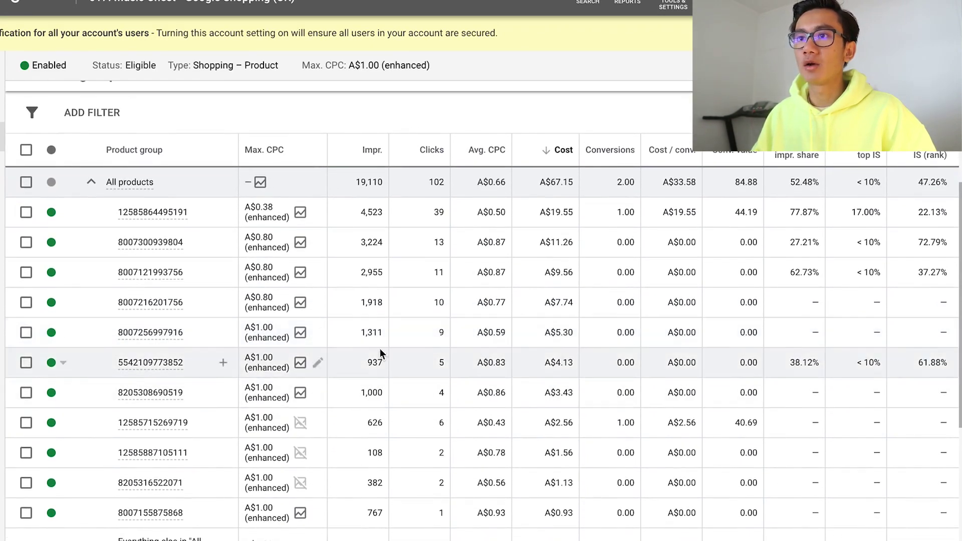
scroll(510, 401, down, 1)
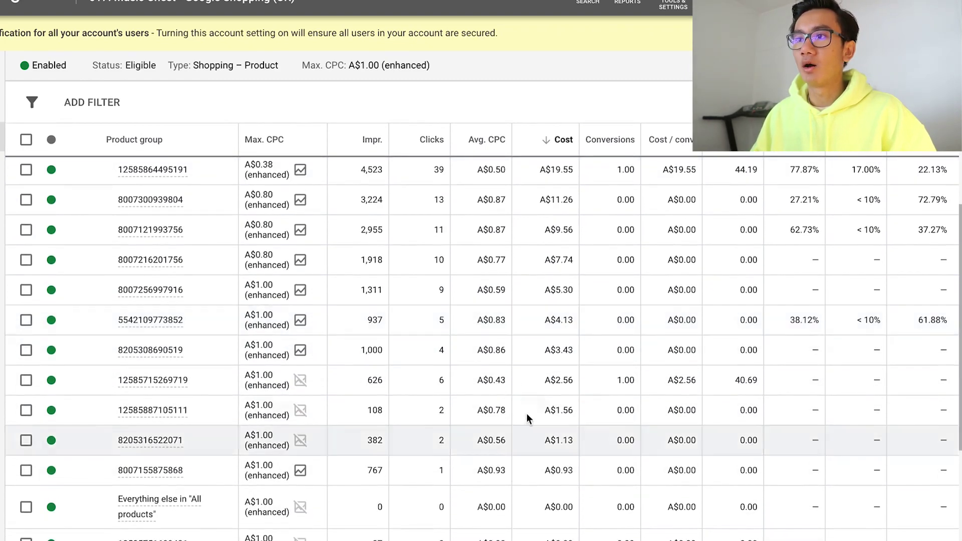
scroll(133, 321, up, 5)
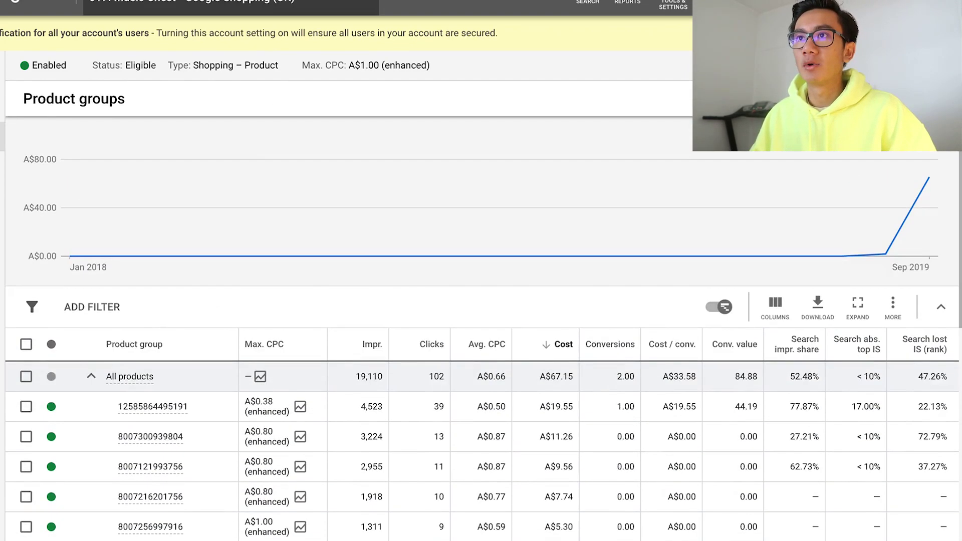
Open the CA campaign's product groups and start subdividing the Everything else group by item.
click(244, 36)
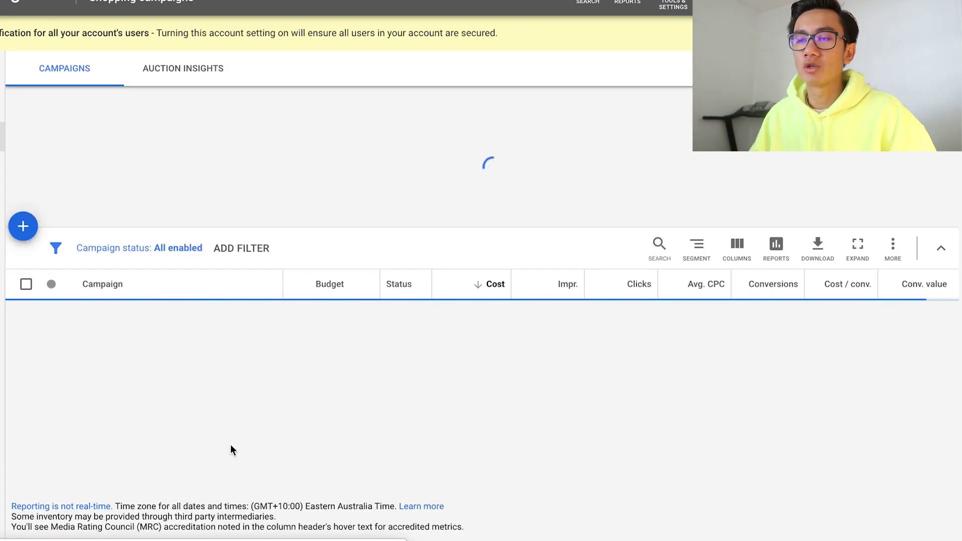
click(199, 409)
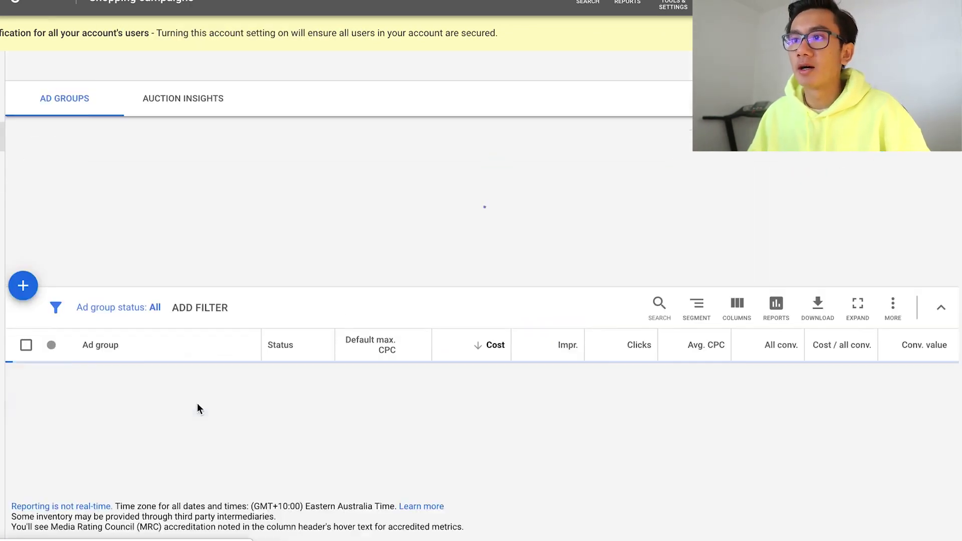
click(66, 166)
scroll(197, 281, down, 1)
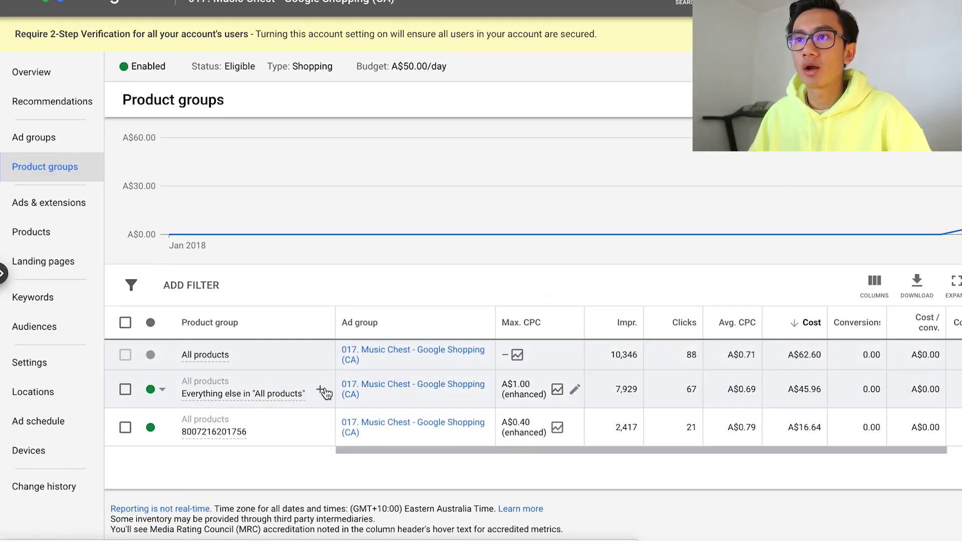
click(326, 388)
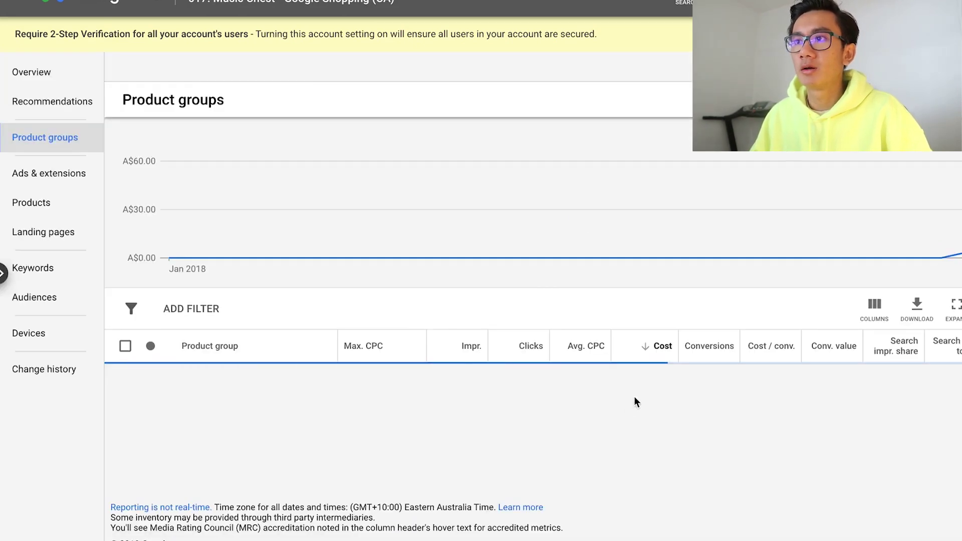
scroll(588, 462, down, 2)
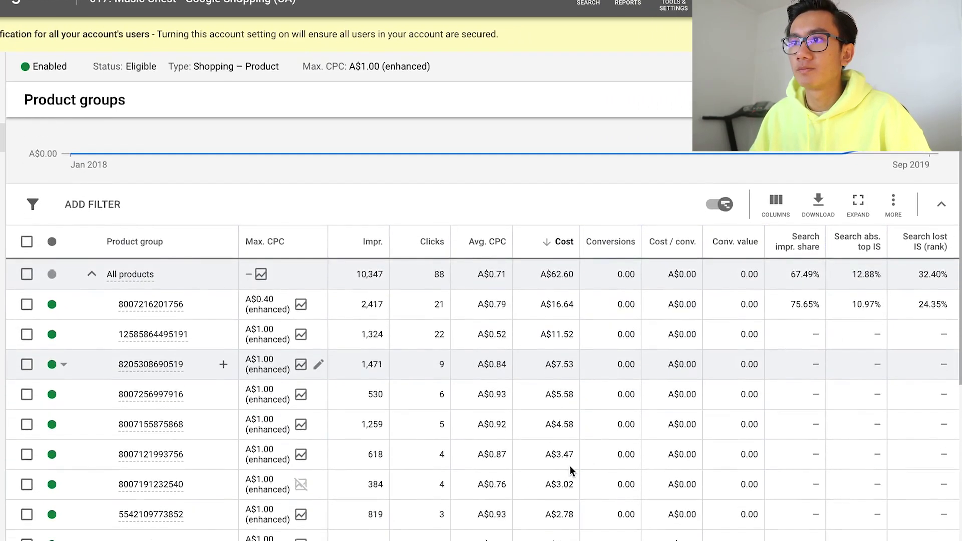
mouse_move(170, 313)
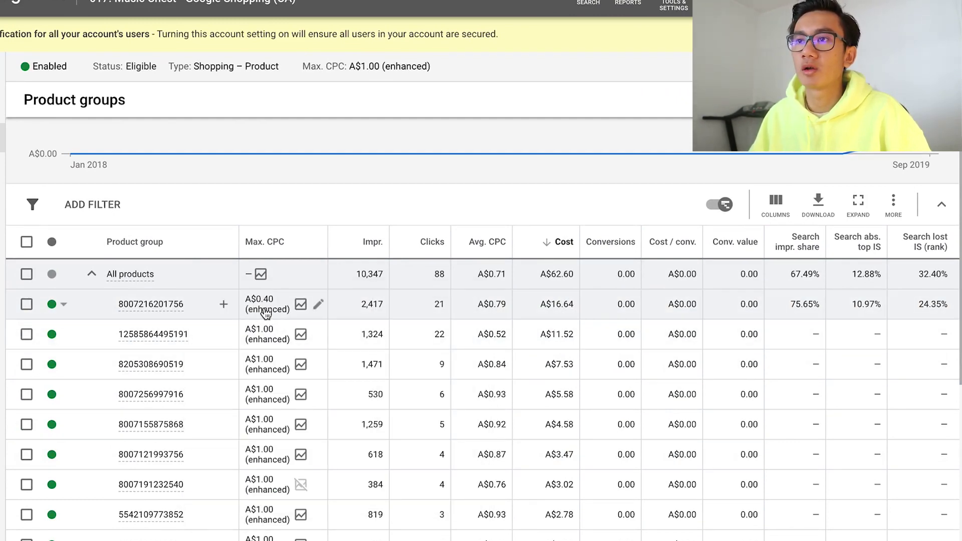
mouse_move(131, 335)
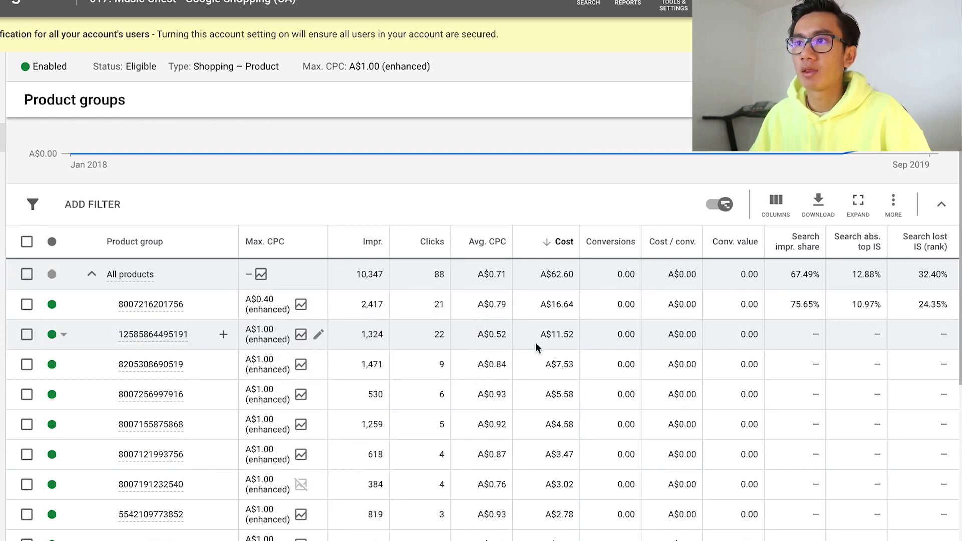
click(269, 343)
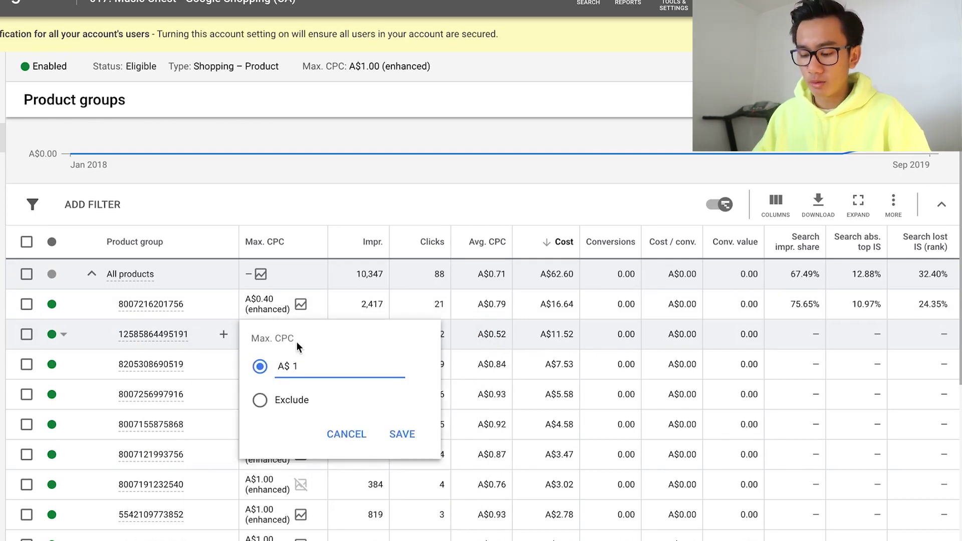
text(0.5)
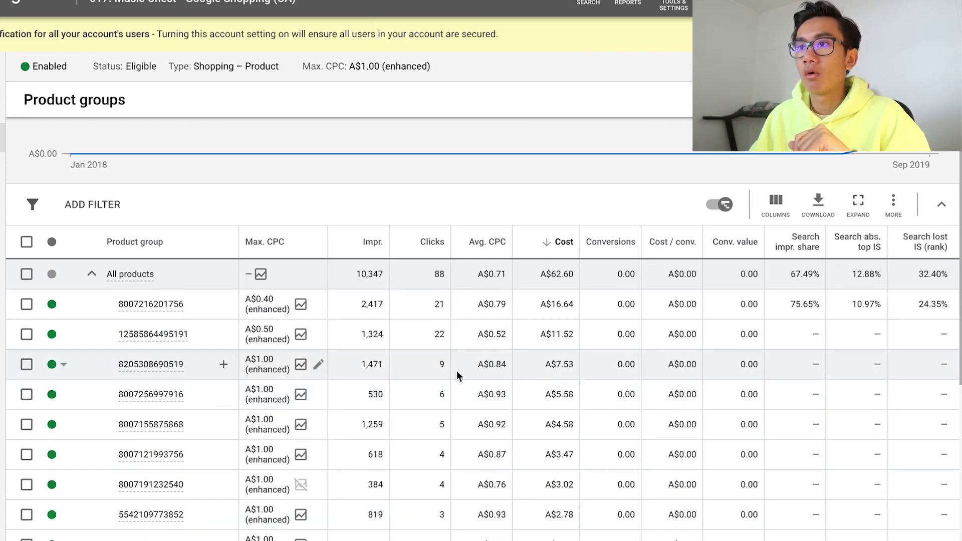
click(302, 364)
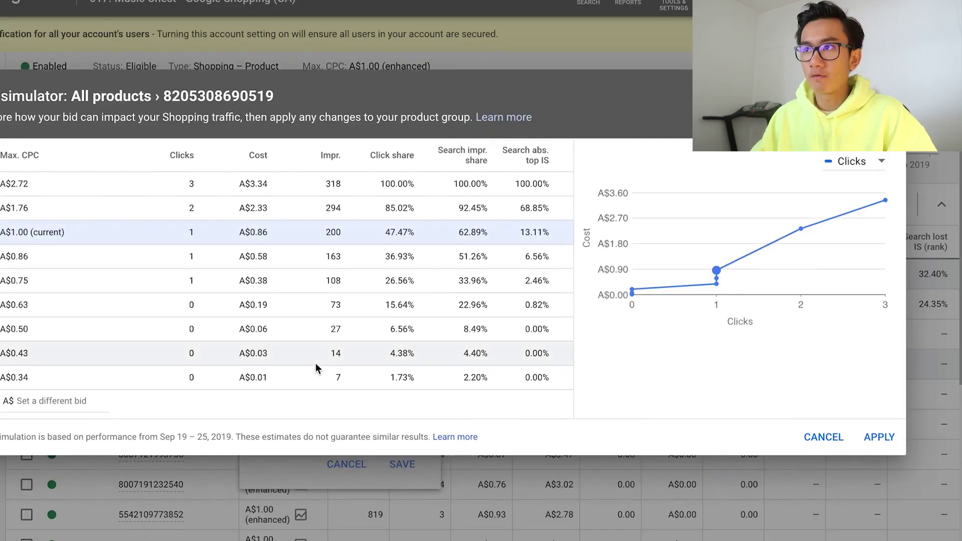
click(823, 439)
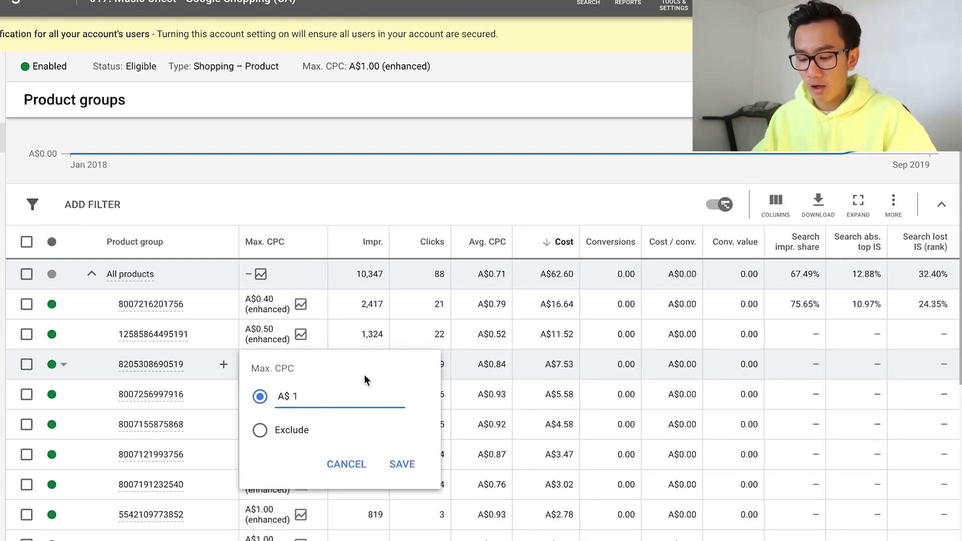
key(BackSpace)
text(0.85)
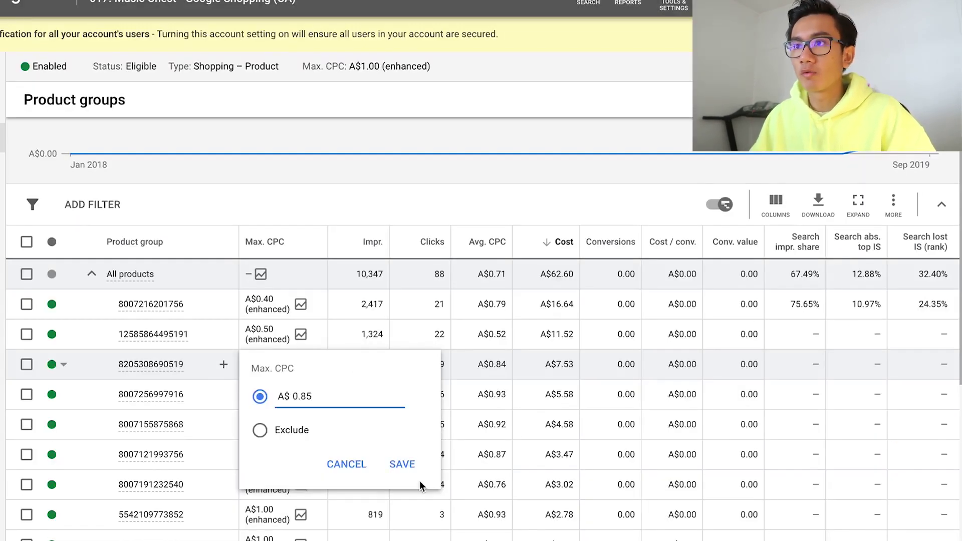
click(401, 464)
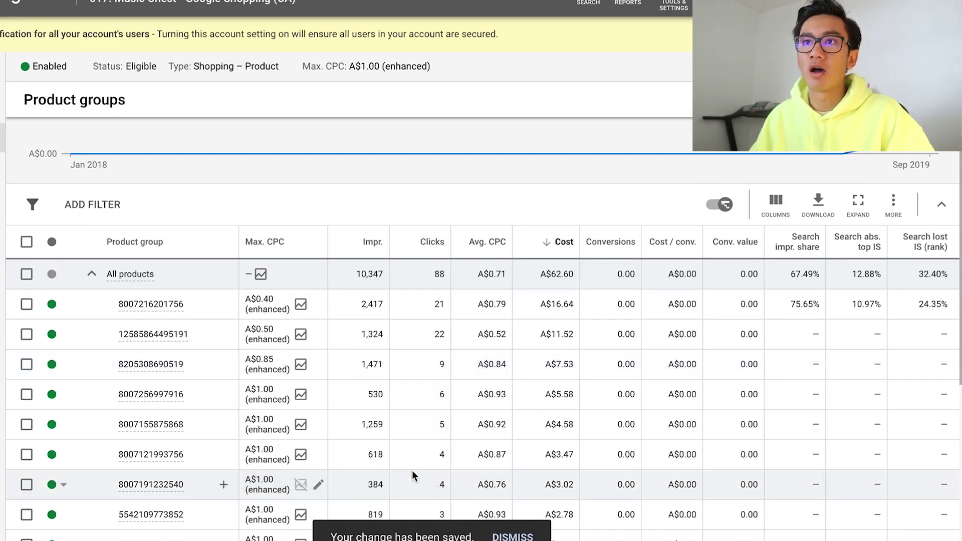
Go from the campaigns list to the MX campaign's product groups.
mouse_move(170, 7)
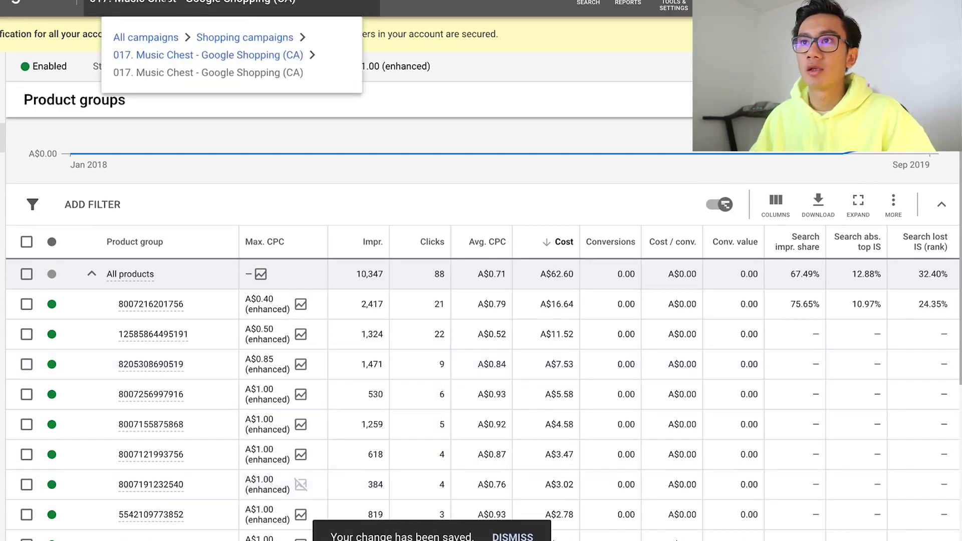
click(244, 37)
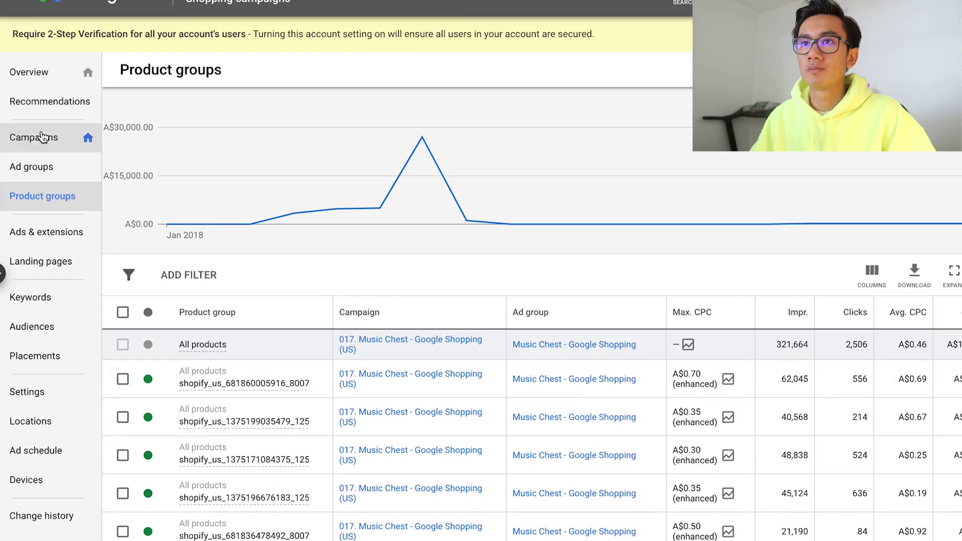
click(42, 138)
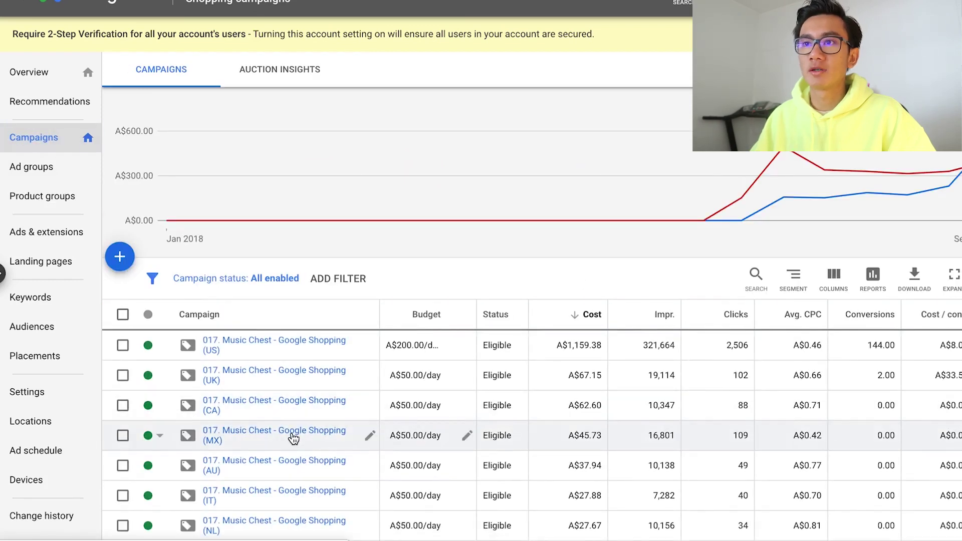
click(293, 435)
click(43, 171)
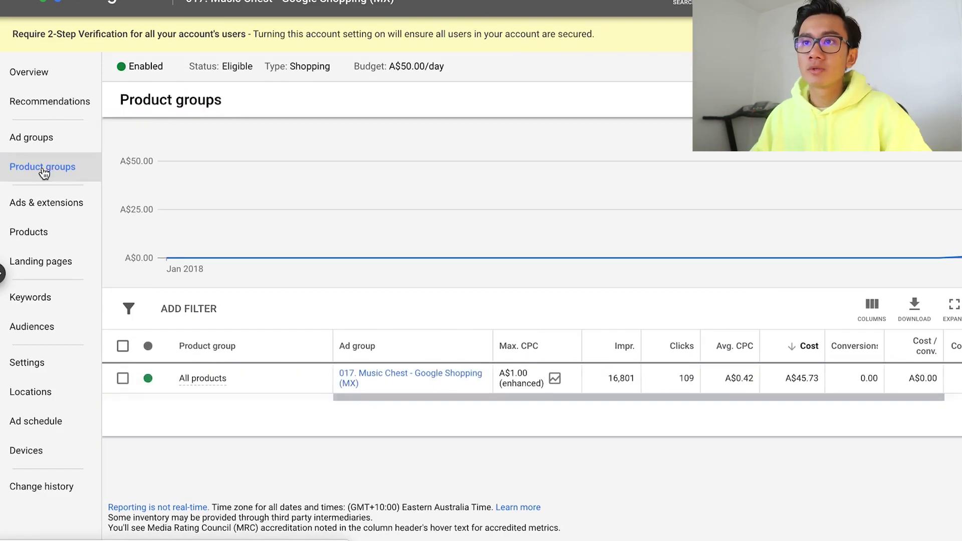
Subdivide All products by Item ID with all 16 items selected, keeping the A$1.00 bids.
click(318, 378)
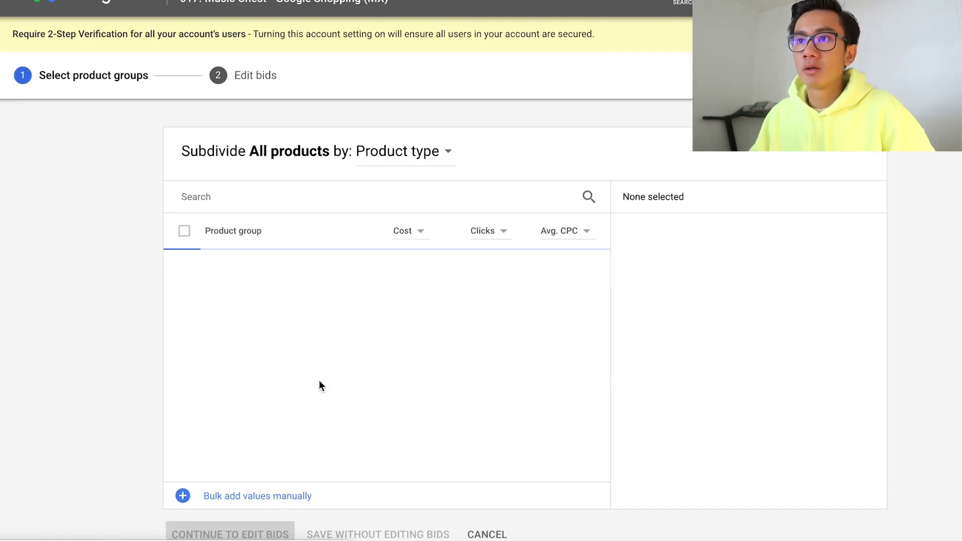
click(395, 155)
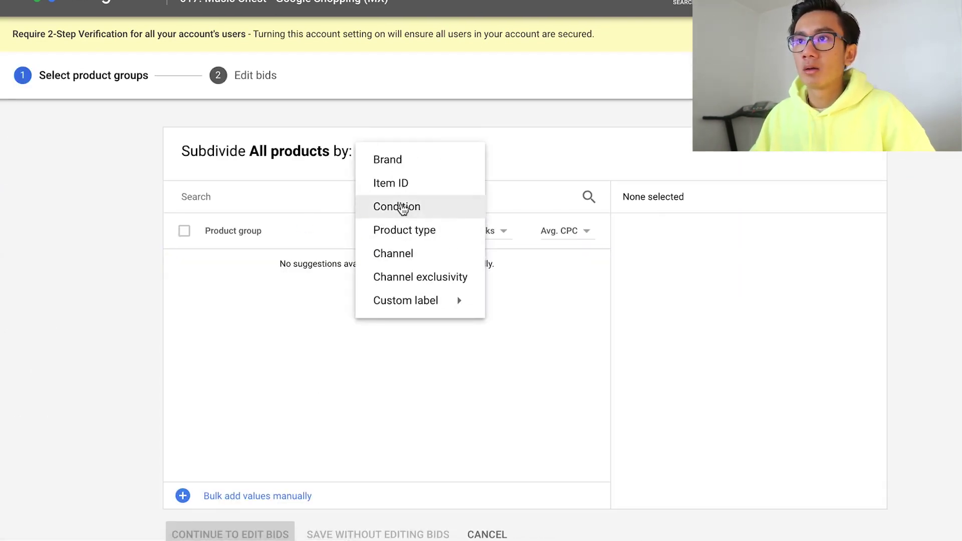
click(391, 183)
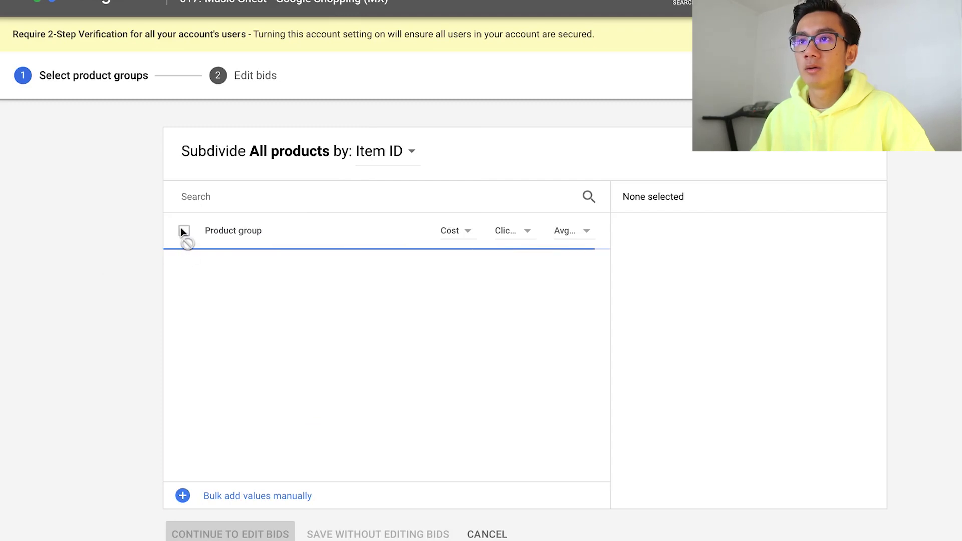
click(184, 231)
scroll(289, 426, down, 1)
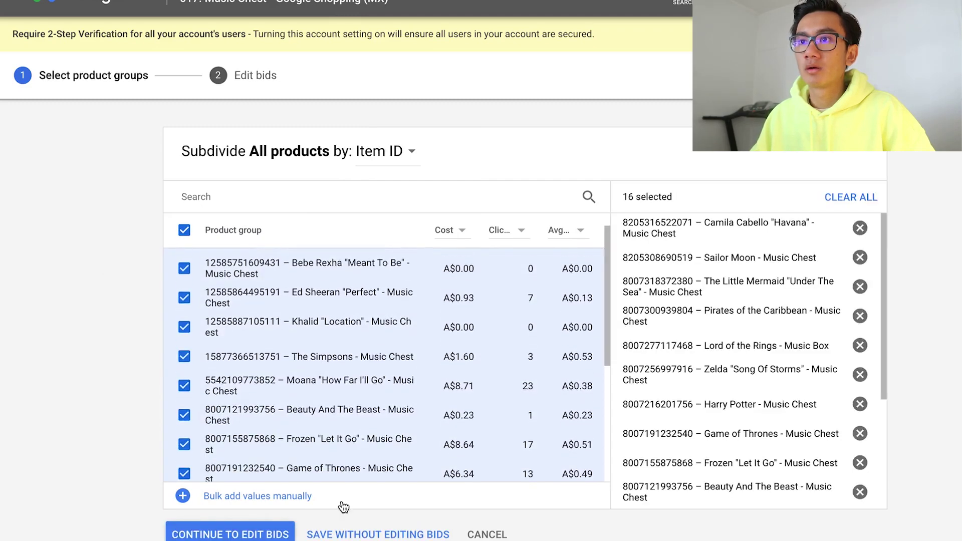
click(358, 535)
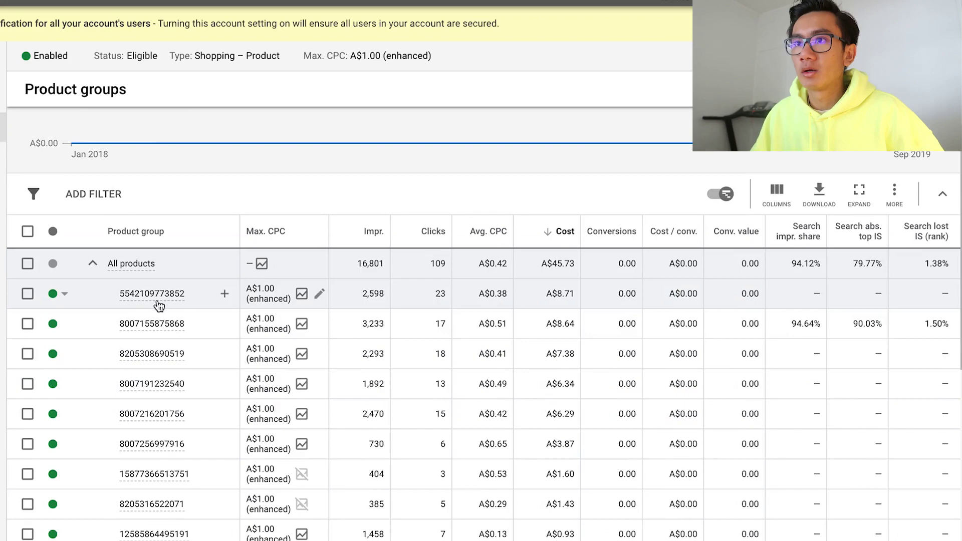
mouse_move(153, 295)
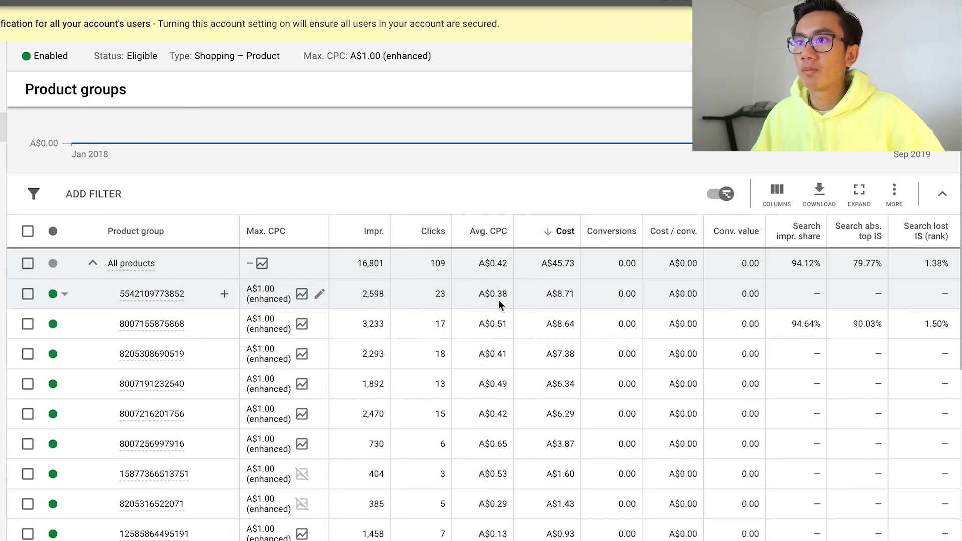
scroll(515, 299, down, 1)
click(318, 248)
key(BackSpace)
text(0.5)
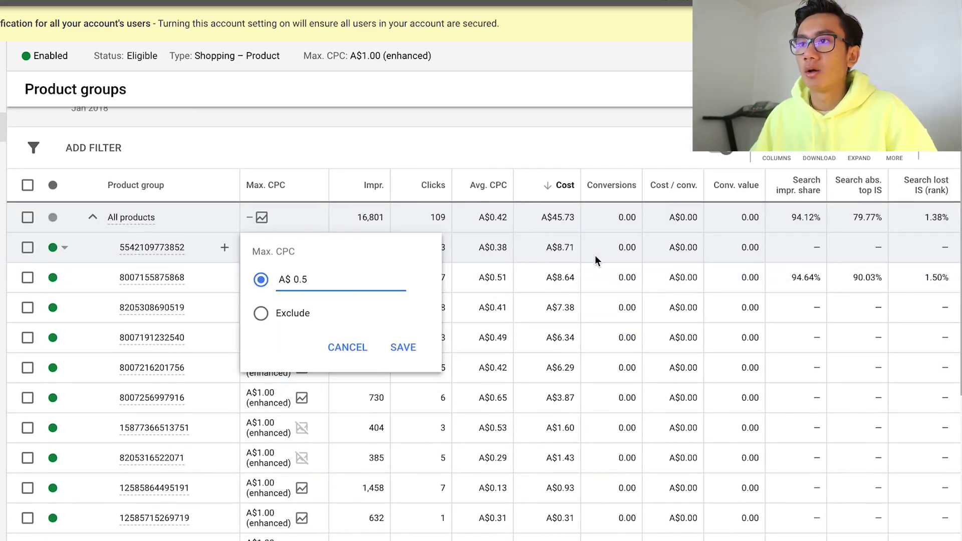
click(407, 347)
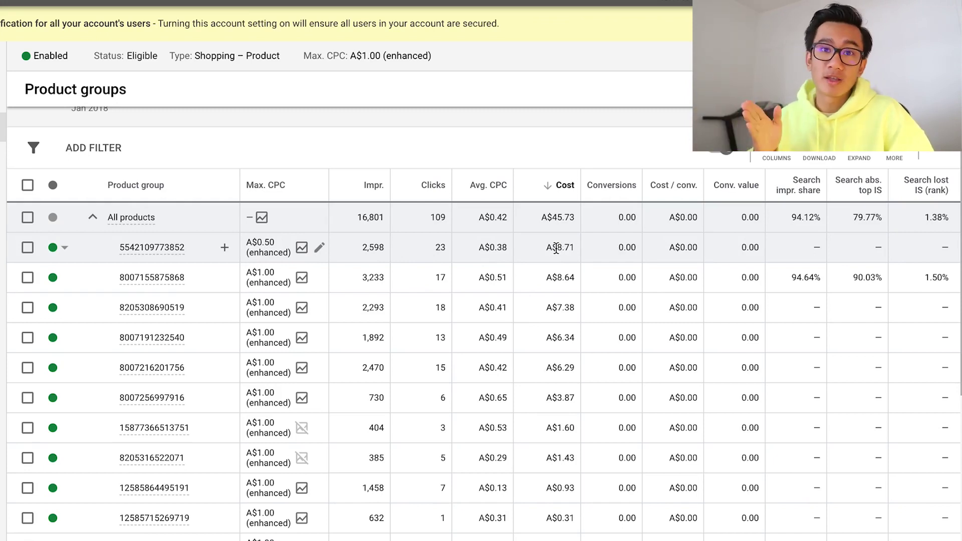
mouse_move(150, 276)
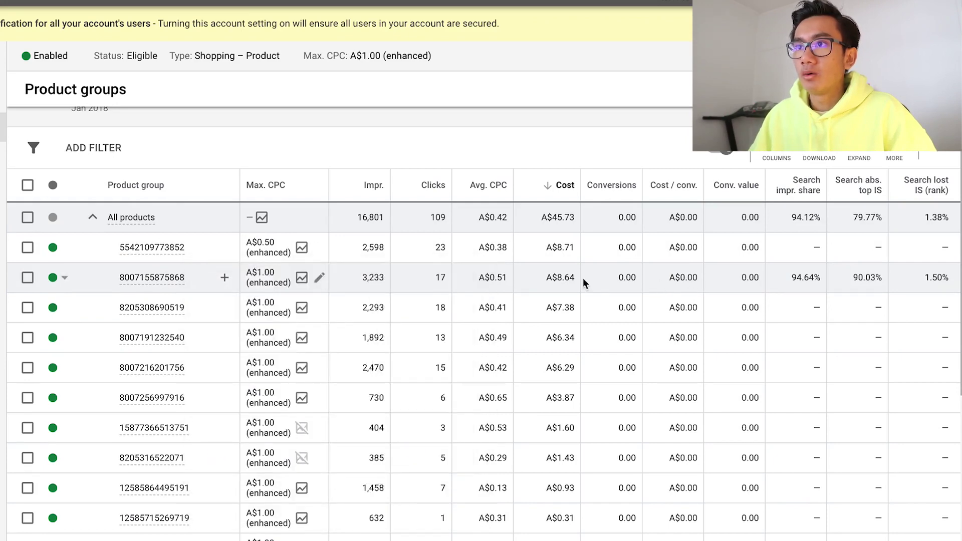
click(319, 277)
text(0.6)
click(407, 378)
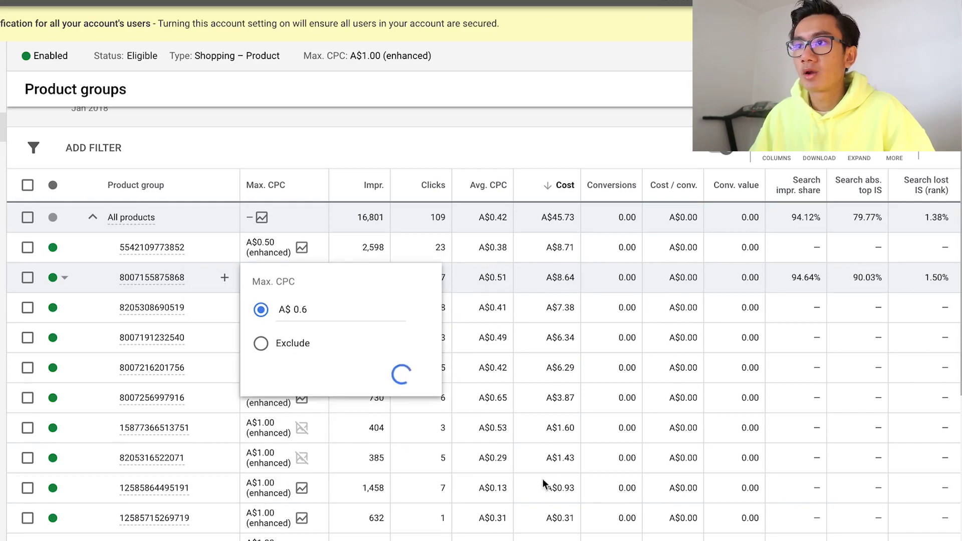
key(alt+Left)
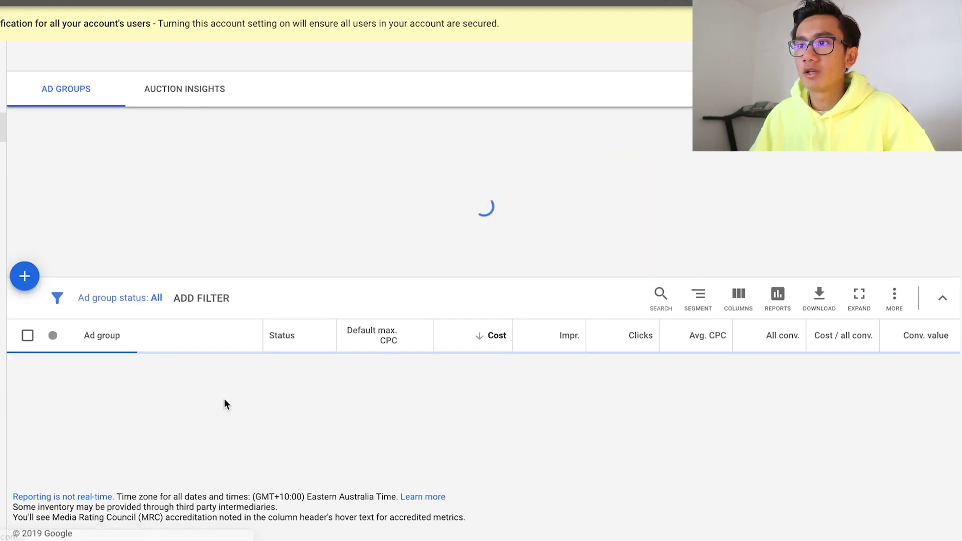
click(99, 378)
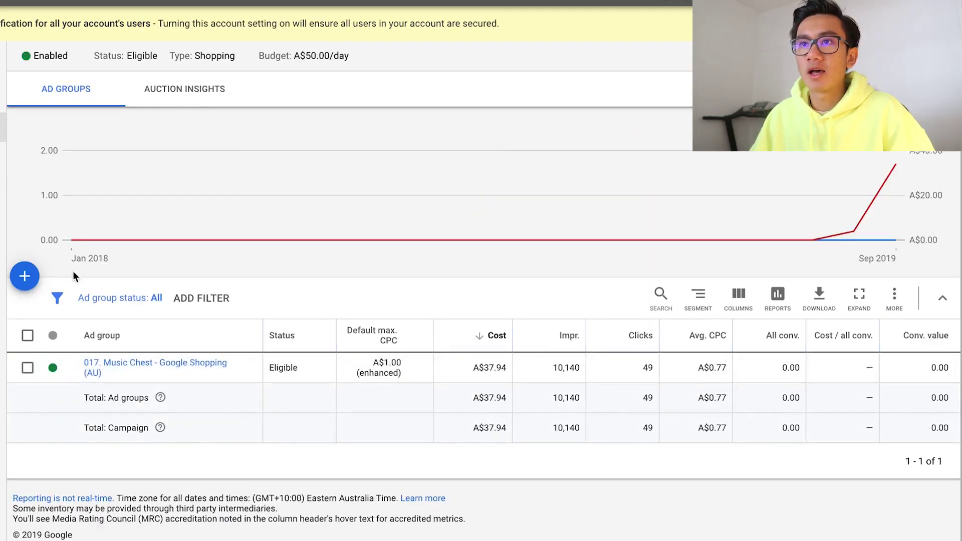
mouse_move(175, 340)
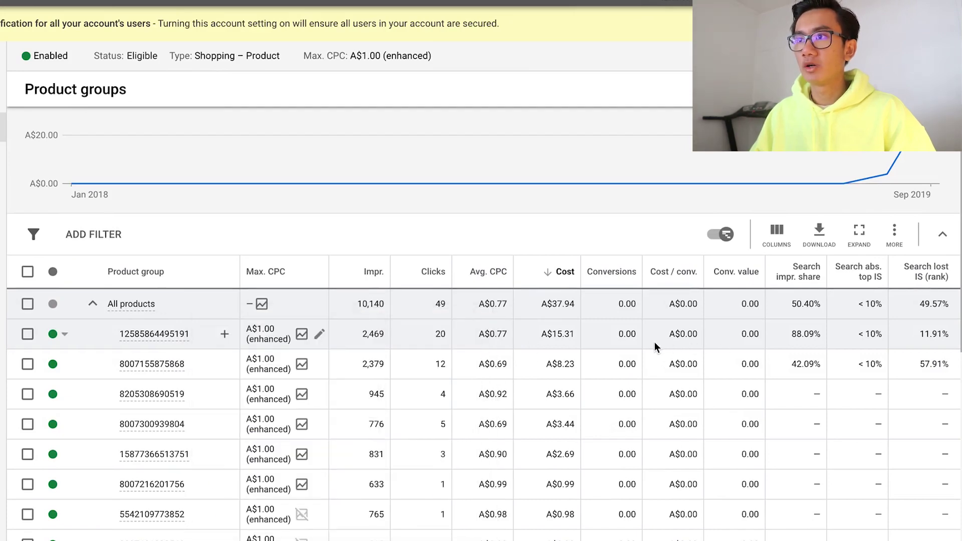
click(318, 335)
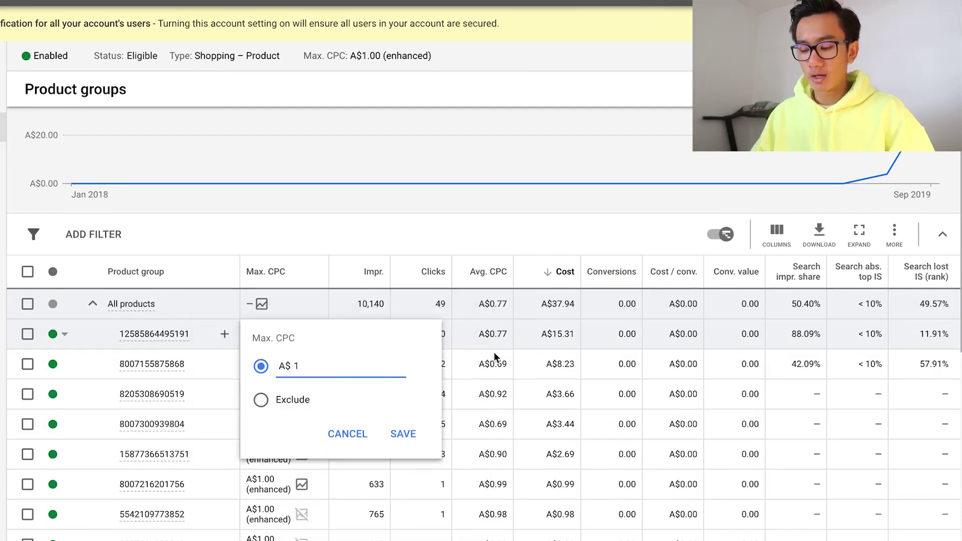
key(BackSpace)
key(BackSpace)
key(BackSpace)
text(0.7)
key(Return)
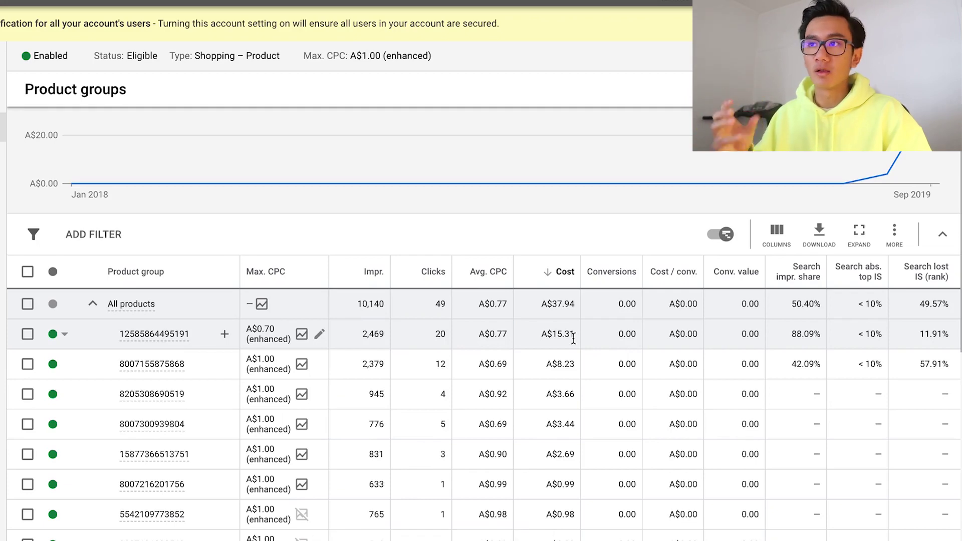
click(320, 364)
key(BackSpace)
text(0.75)
click(425, 462)
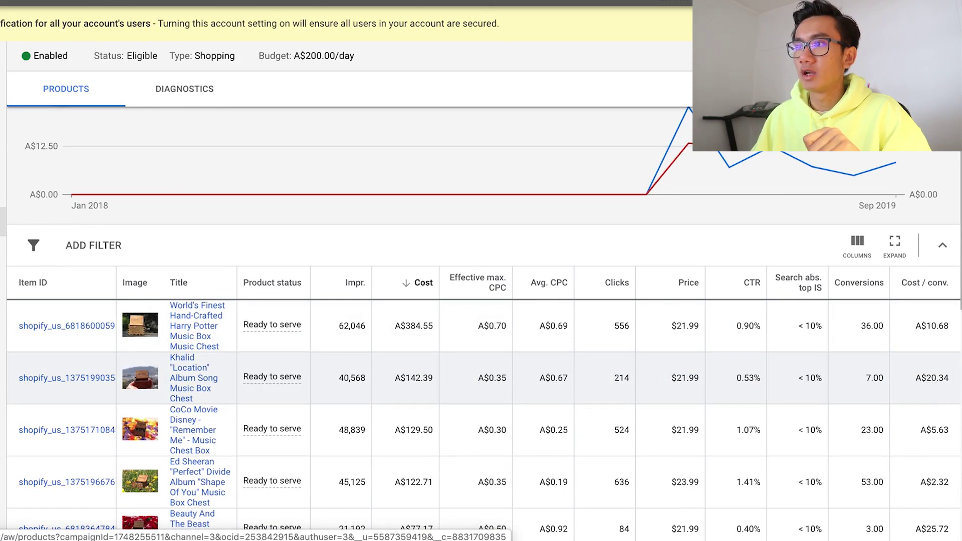
scroll(923, 388, down, 1)
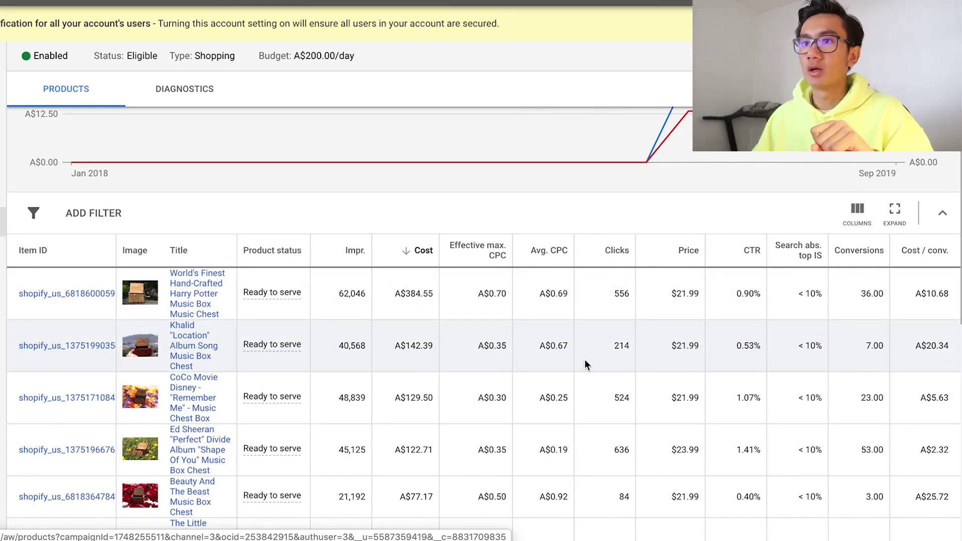
click(877, 205)
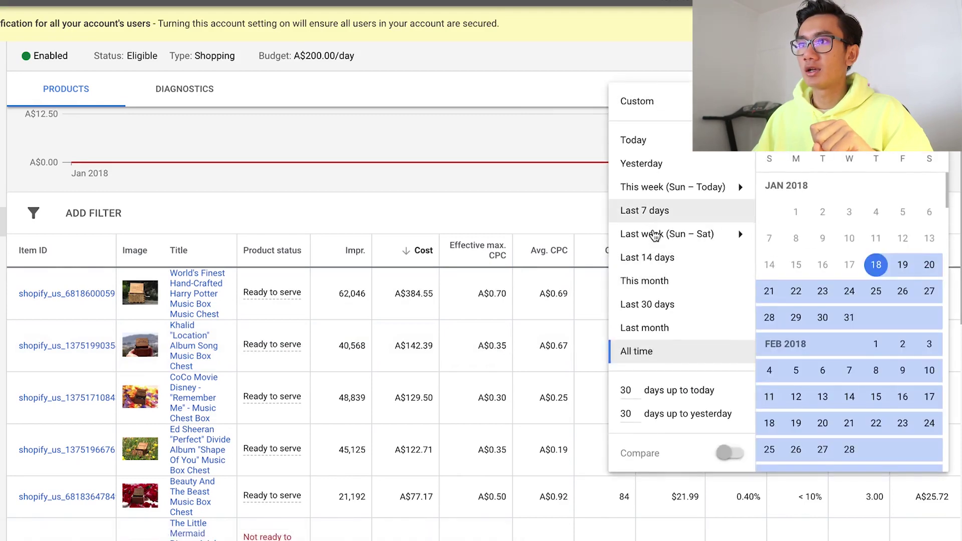
click(660, 307)
scroll(659, 371, down, 1)
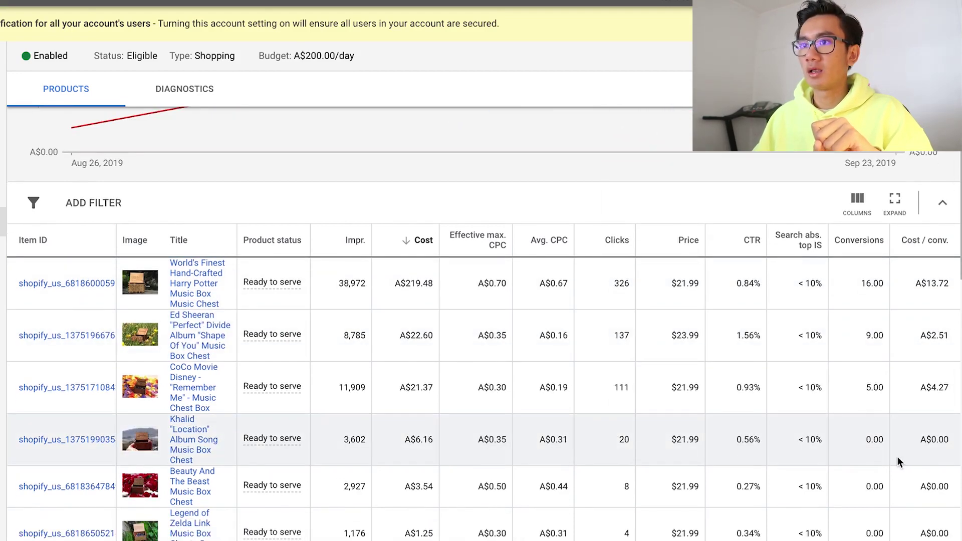
scroll(776, 461, down, 1)
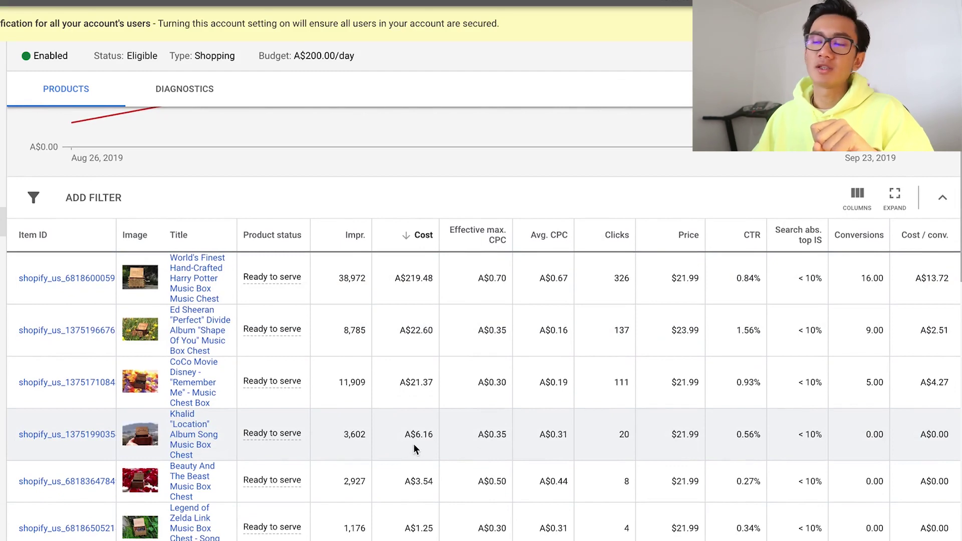
click(852, 75)
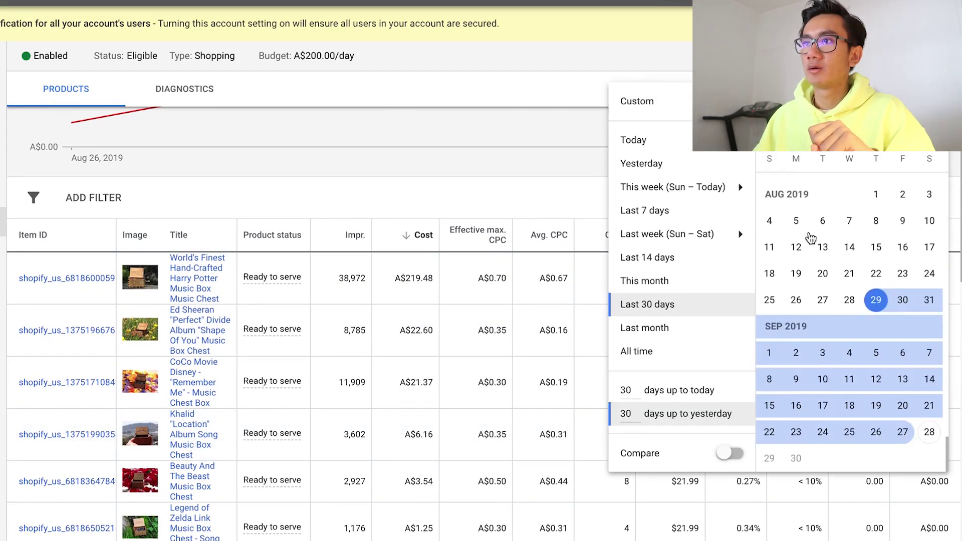
click(647, 349)
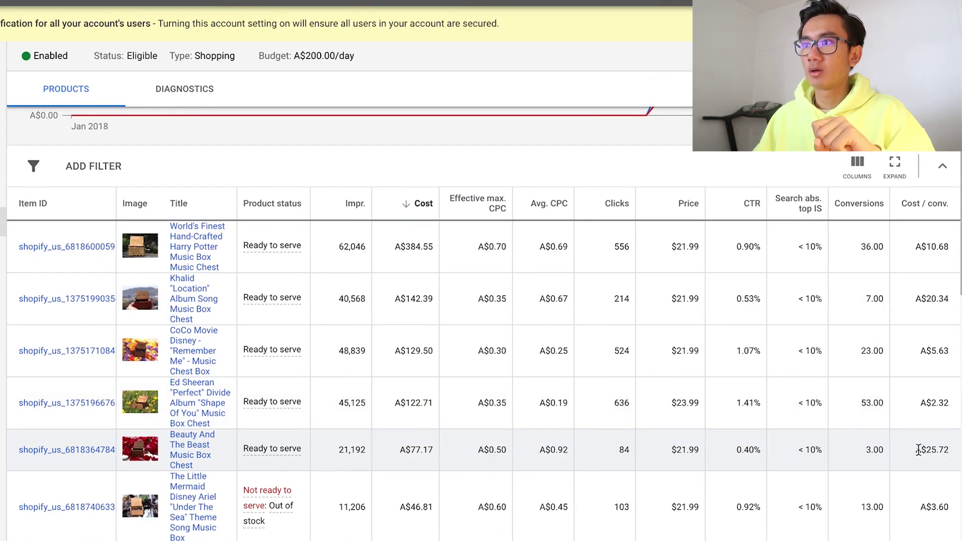
scroll(879, 462, down, 3)
scroll(877, 465, down, 2)
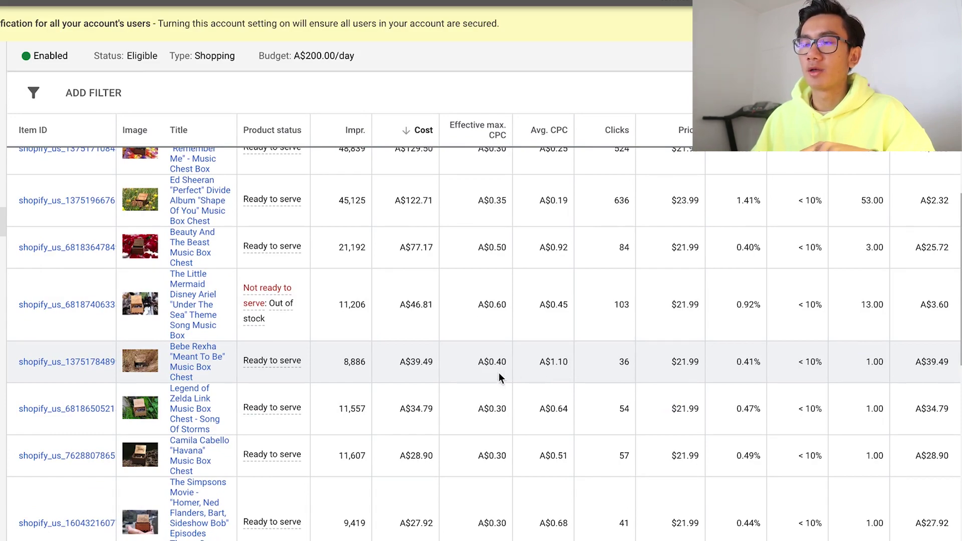
scroll(531, 376, down, 5)
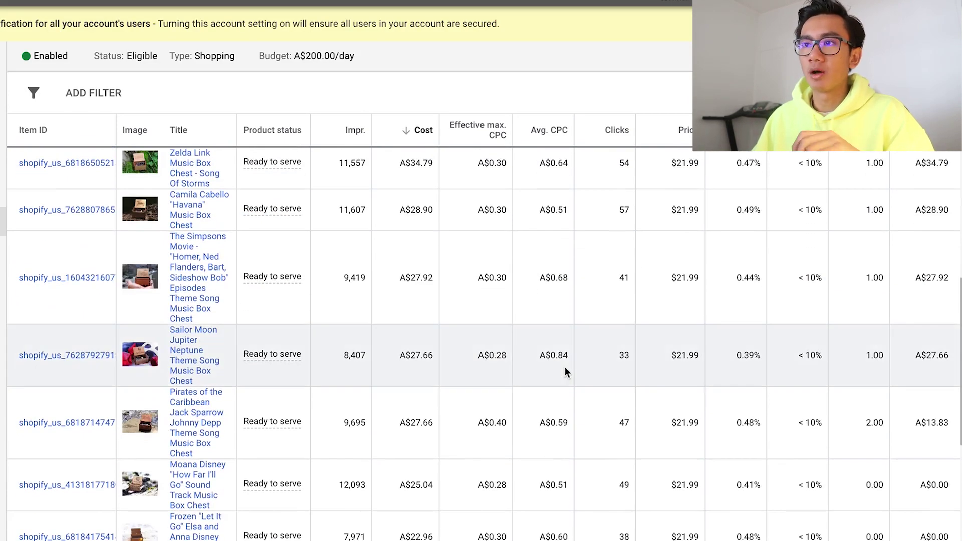
scroll(564, 372, down, 5)
scroll(564, 371, up, 10)
scroll(565, 372, down, 5)
scroll(564, 367, down, 5)
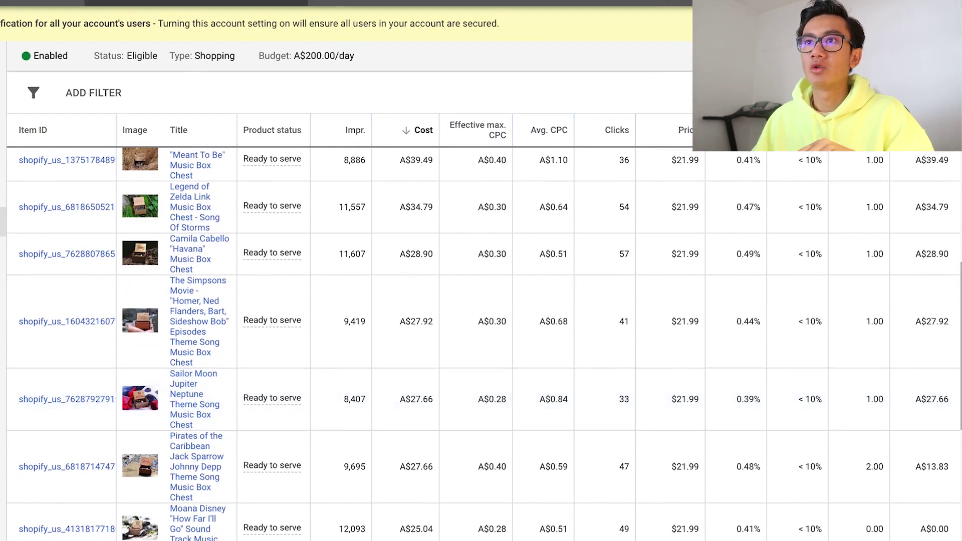
scroll(493, 361, up, 10)
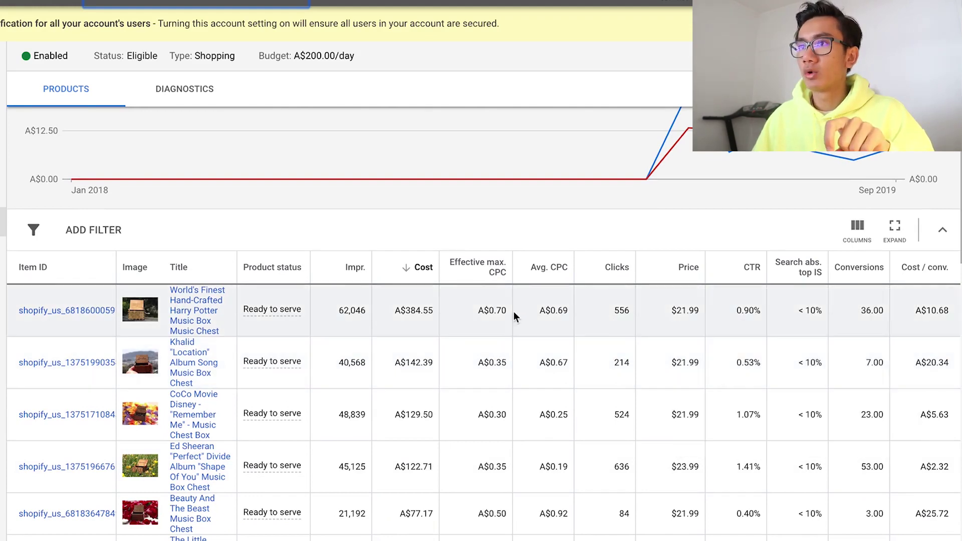
scroll(630, 329, down, 2)
scroll(629, 330, up, 2)
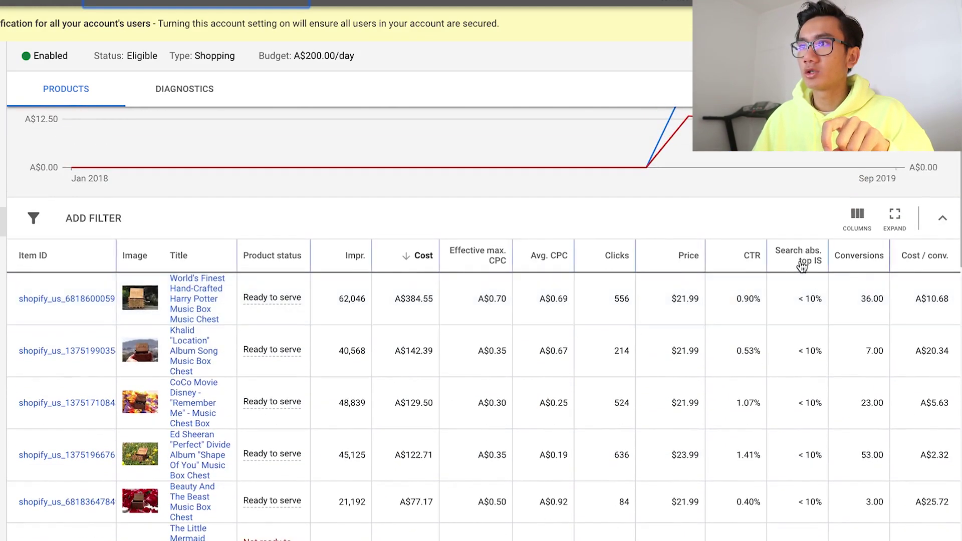
mouse_move(802, 266)
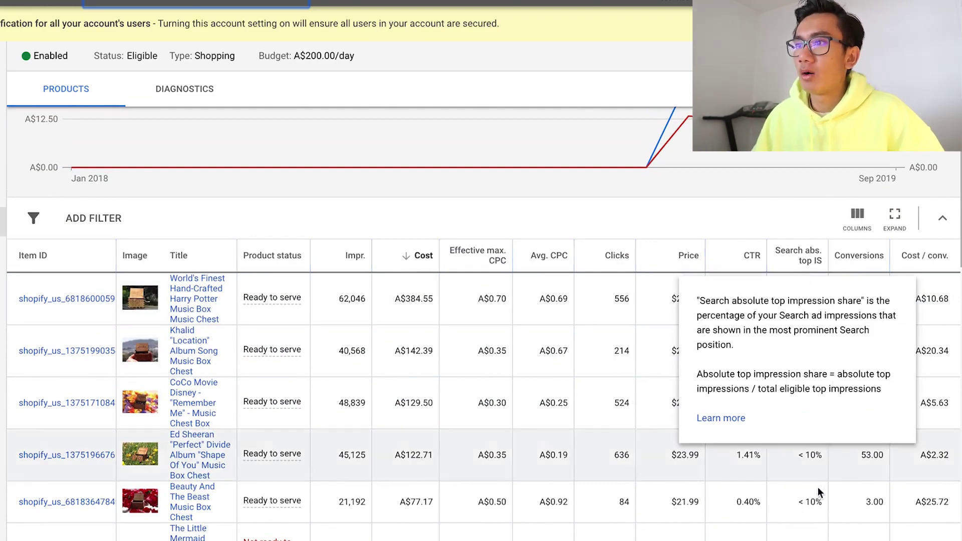
scroll(817, 495, down, 5)
scroll(810, 414, up, 4)
scroll(804, 177, up, 1)
scroll(818, 308, down, 3)
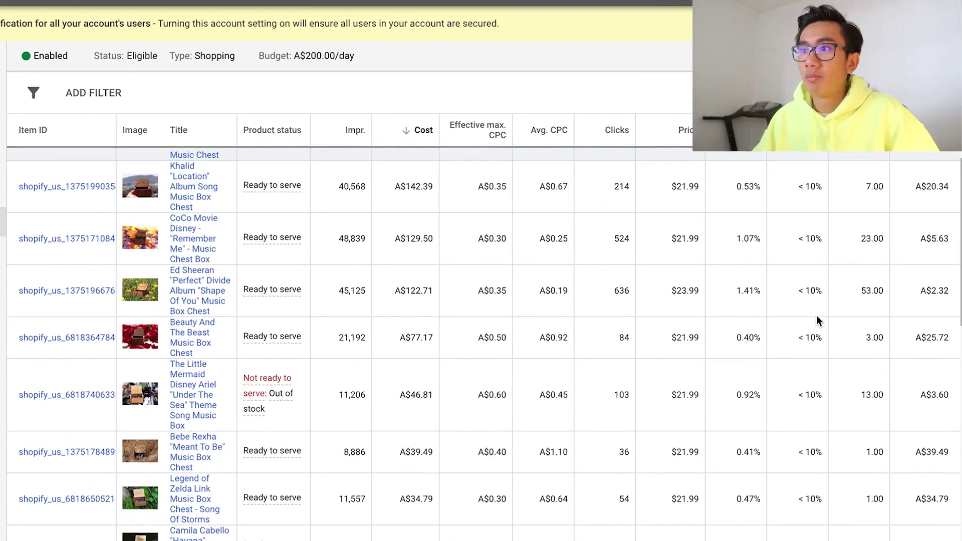
scroll(809, 376, up, 3)
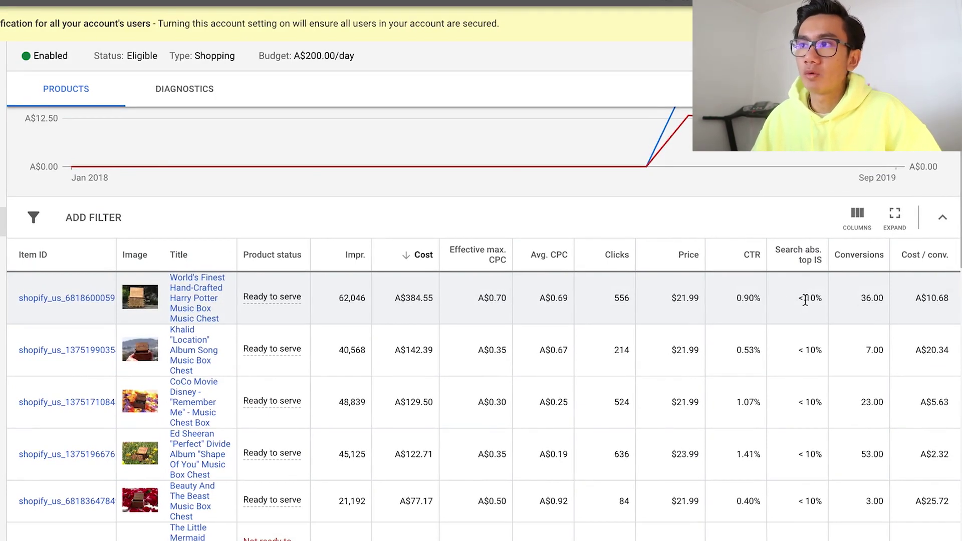
scroll(811, 302, down, 1)
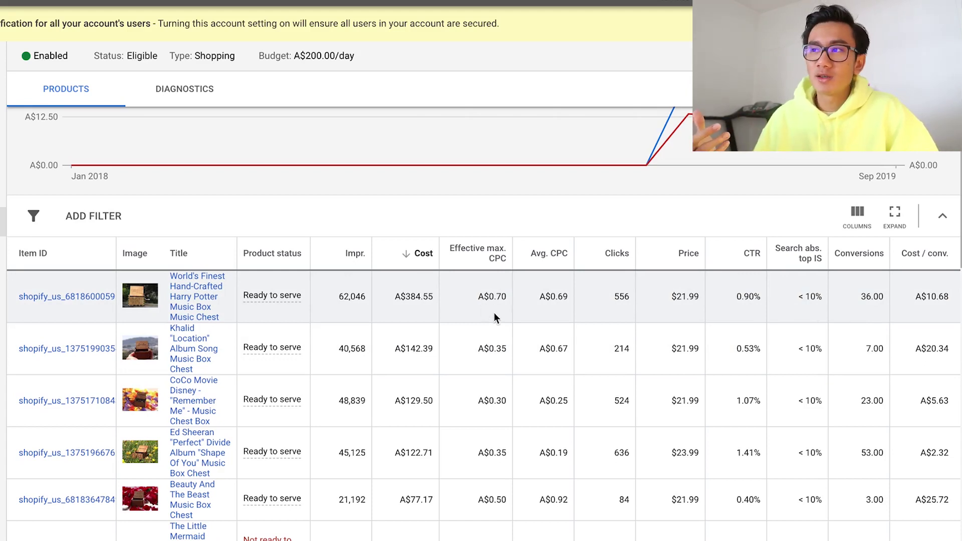
scroll(494, 317, down, 1)
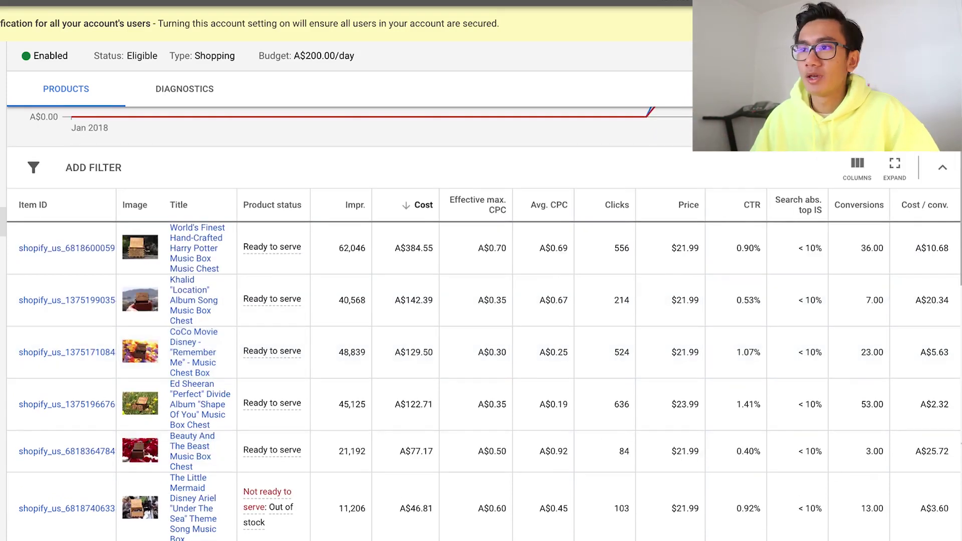